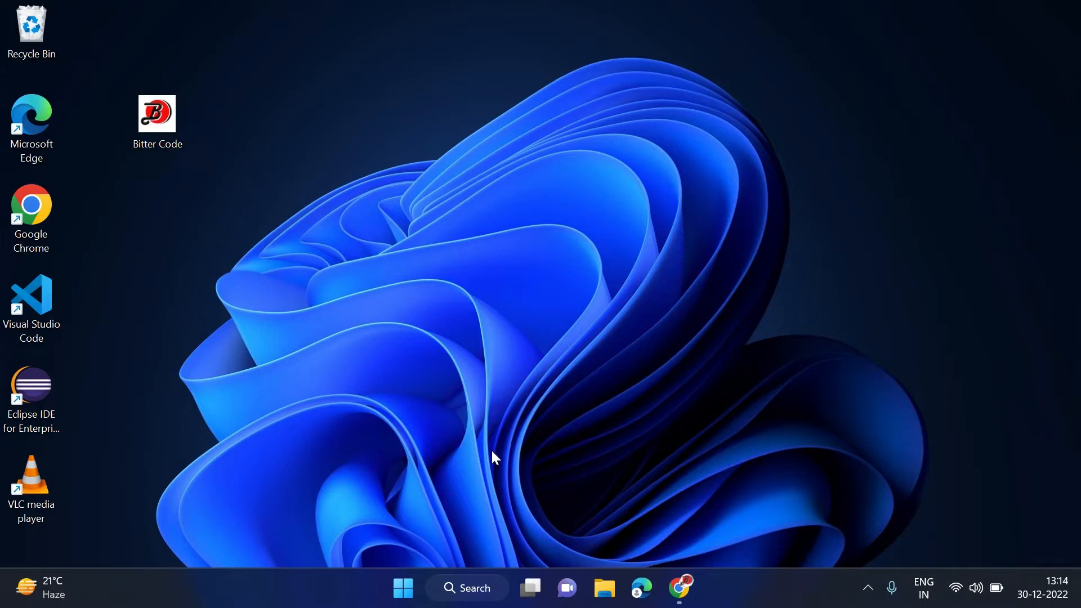
Step: Find Command Prompt through a search for cmd and open it
{"action": "left_click", "coordinate": [467, 585]}
{"action": "type", "text": "c"}
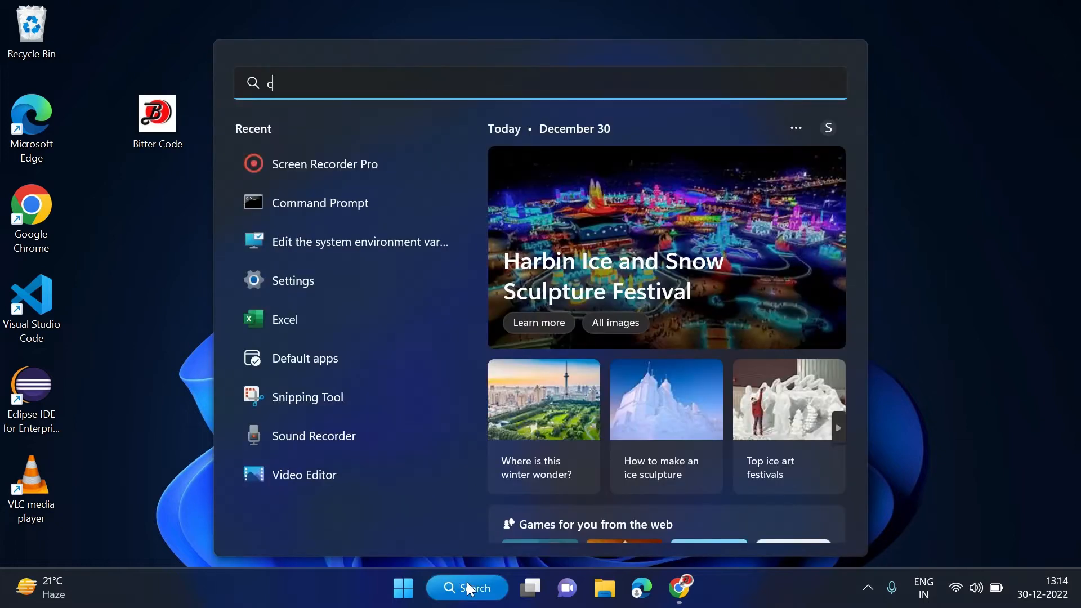
{"action": "type", "text": "md"}
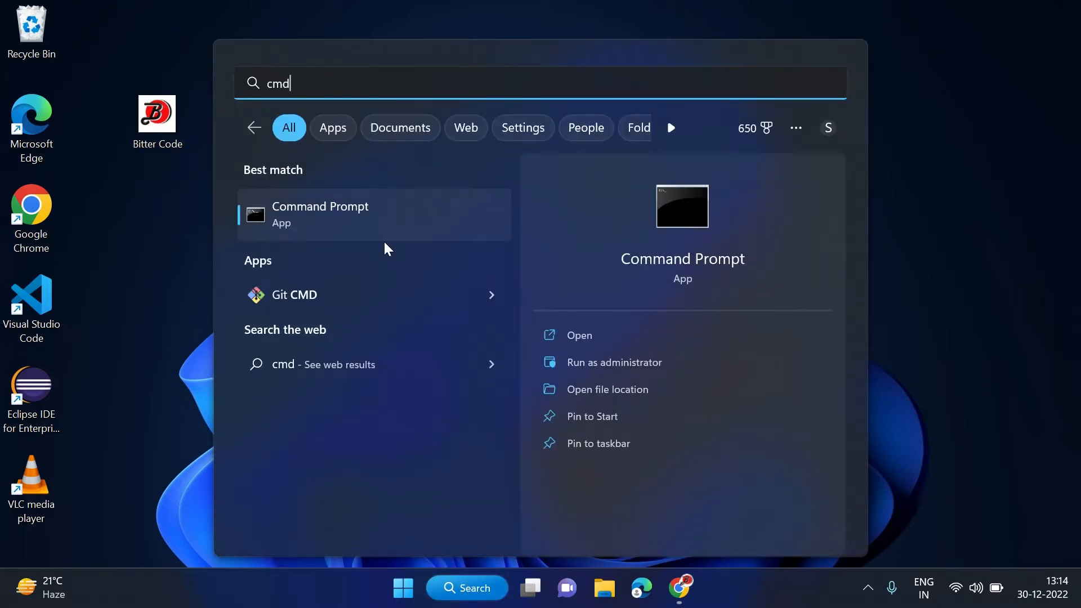
{"action": "left_click", "coordinate": [385, 241]}
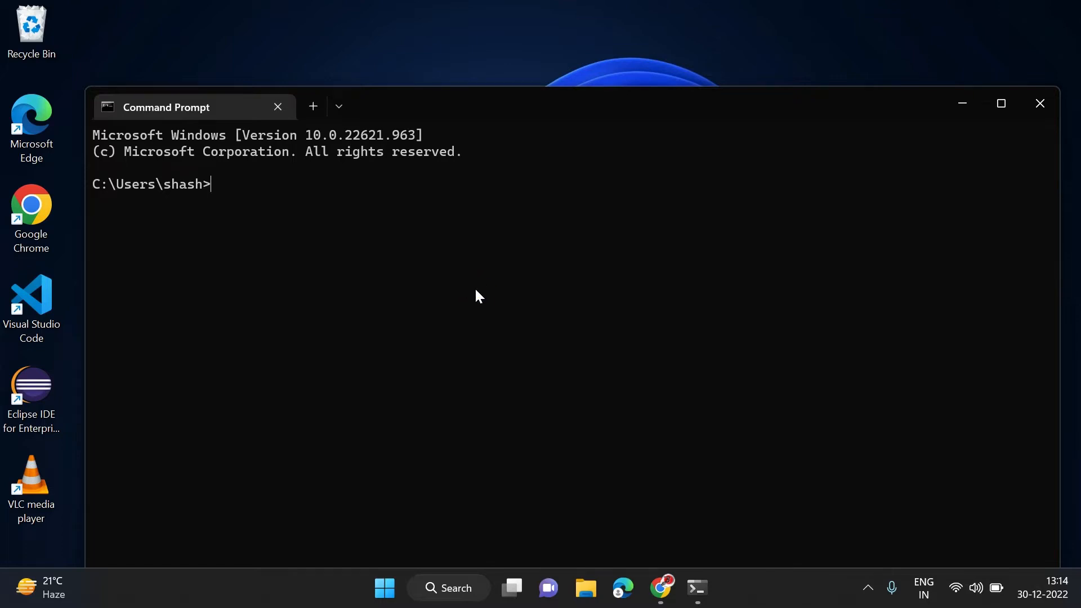
Step: Check for an existing Python installation by running python --version, then close Command Prompt
{"action": "type", "text": "python --version"}
{"action": "key", "text": "Return"}
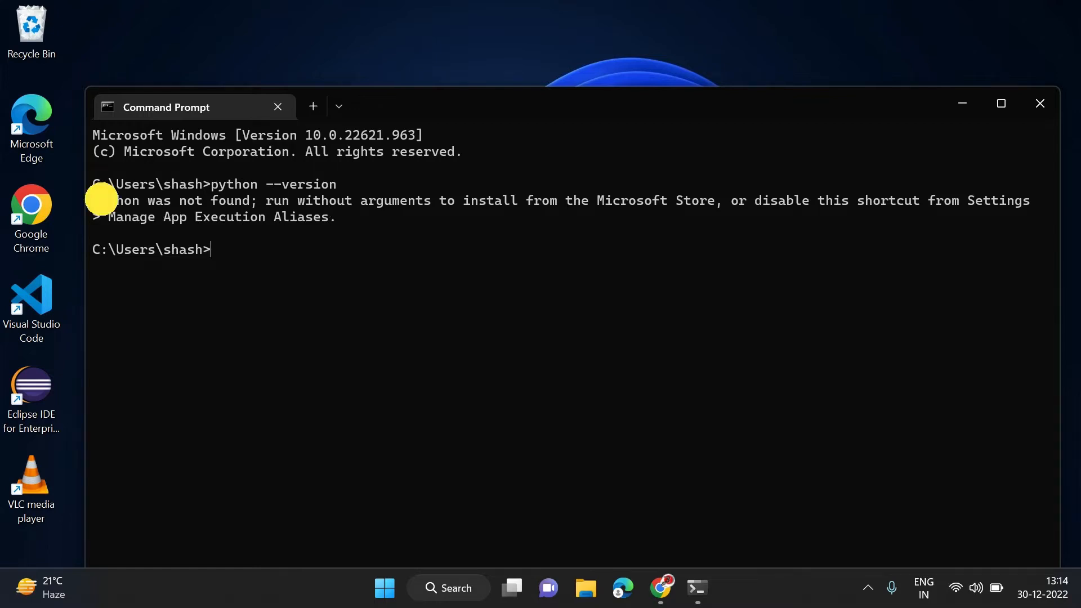
{"action": "left_click_drag", "start_coordinate": [101, 198], "coordinate": [250, 231]}
{"action": "left_click", "coordinate": [250, 231]}
{"action": "left_click_drag", "start_coordinate": [97, 201], "coordinate": [258, 237]}
{"action": "left_click", "coordinate": [258, 235]}
{"action": "left_click", "coordinate": [1035, 99]}
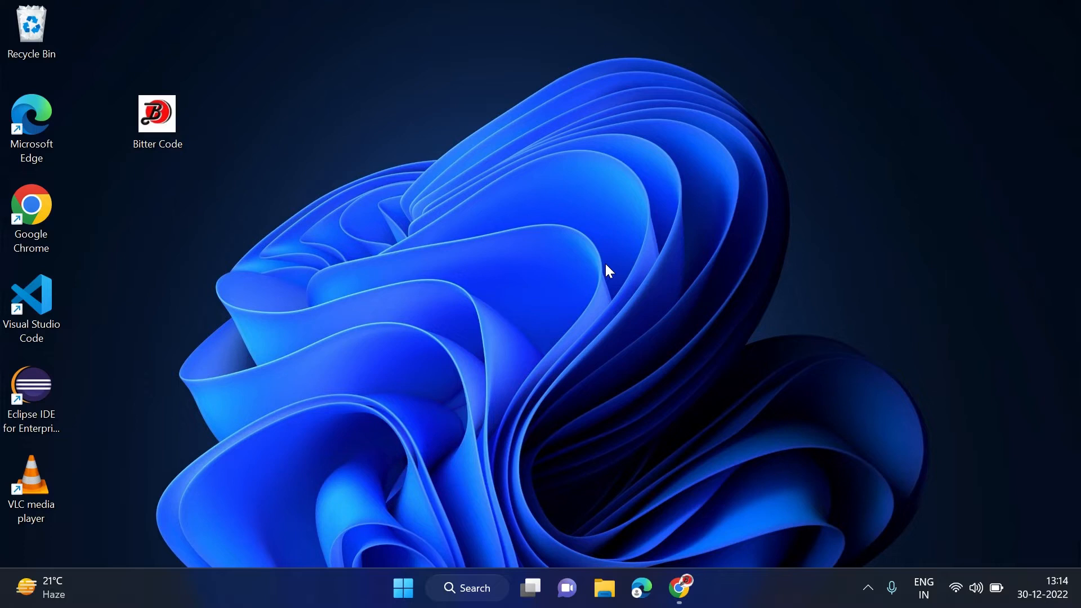
Step: Switch to Google Chrome and search for "download python for windows"
{"action": "left_click", "coordinate": [605, 264]}
{"action": "left_click", "coordinate": [679, 589]}
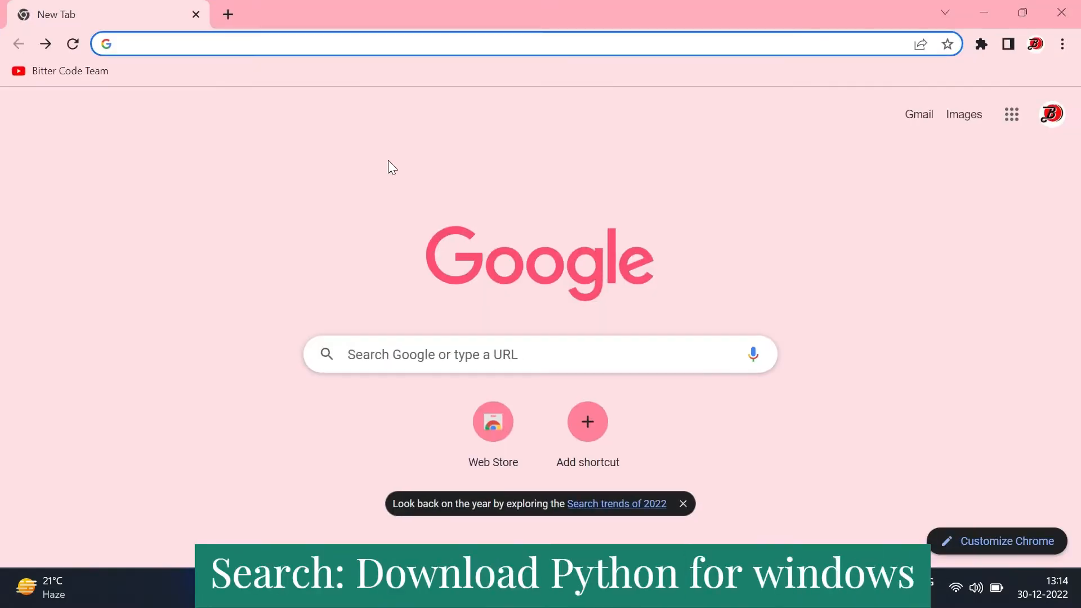
{"action": "type", "text": "download p"}
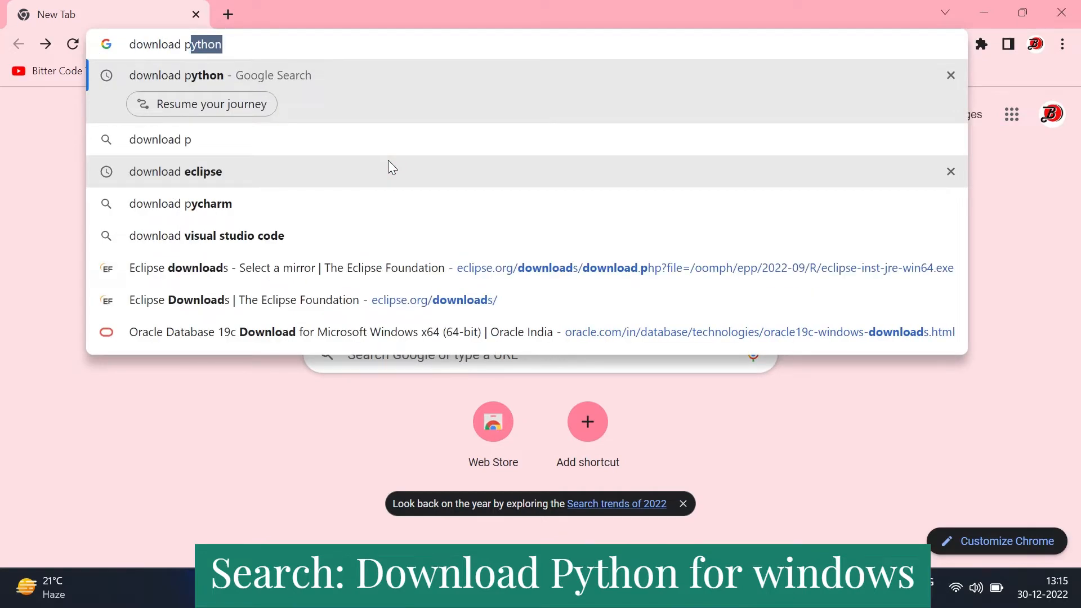
{"action": "type", "text": "ython for"}
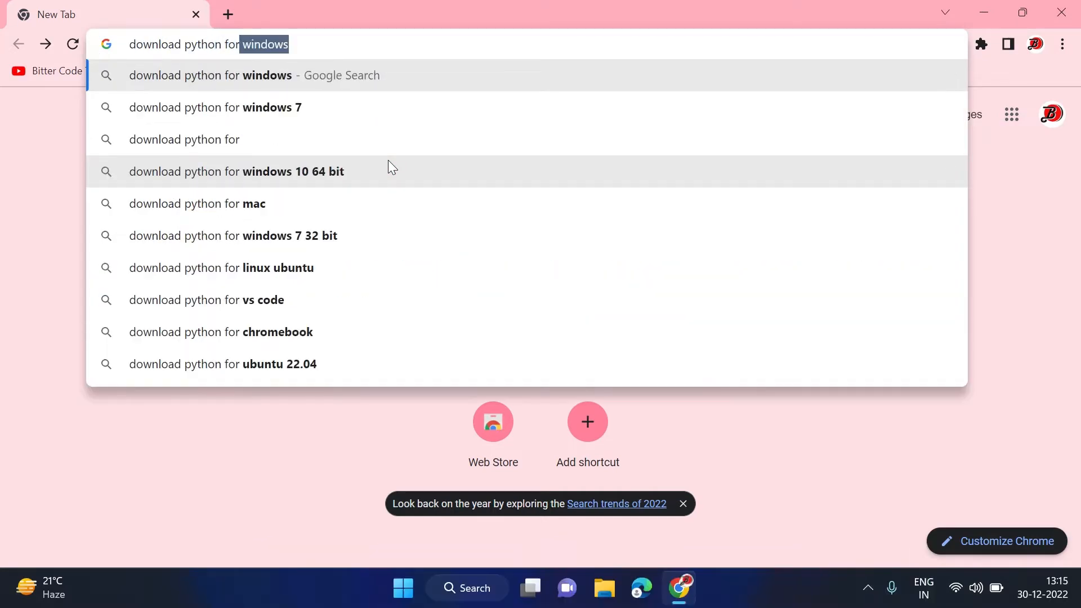
{"action": "key", "text": "Return"}
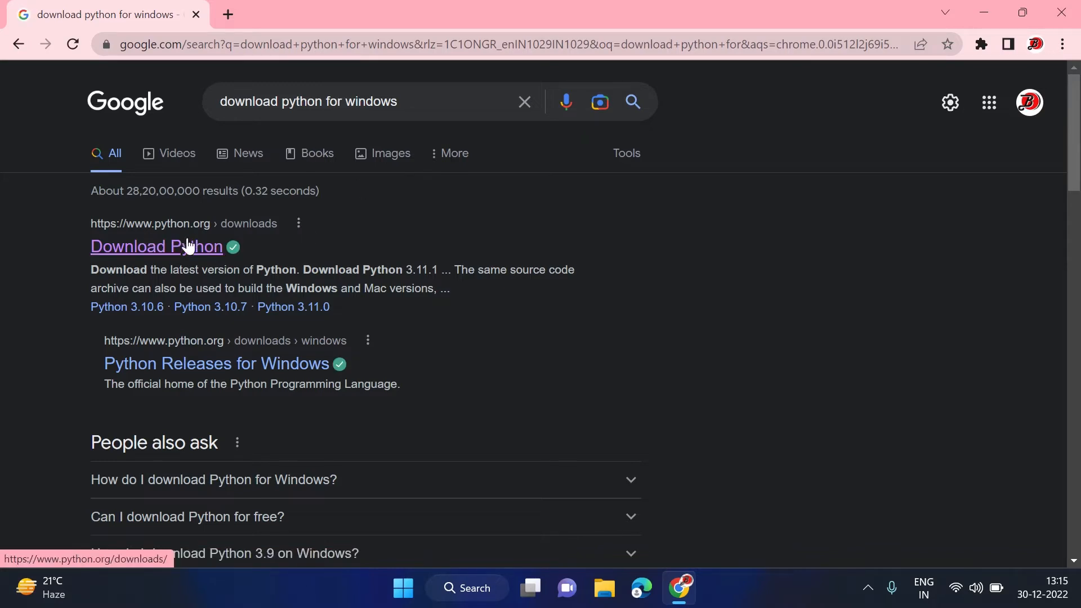
Step: Open the python.org Download Python page from the search results
{"action": "left_click", "coordinate": [151, 251]}
{"action": "mouse_move", "coordinate": [230, 254]}
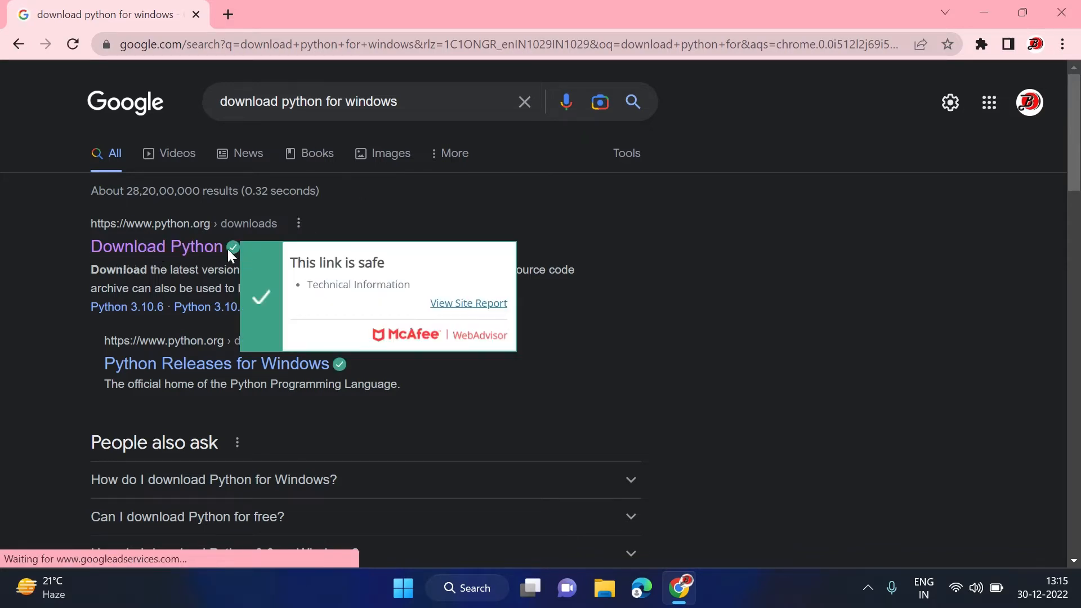
{"action": "left_click", "coordinate": [138, 248]}
{"action": "mouse_move", "coordinate": [300, 225]}
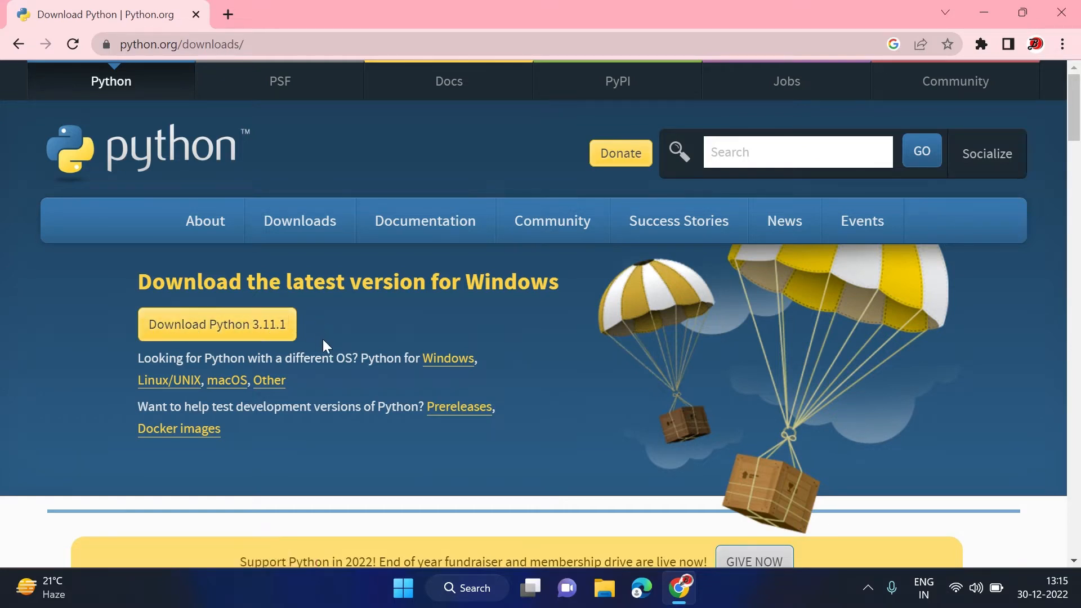
Step: Review the list of specific Python releases and download the Python 3.11.1 installer for Windows
{"action": "scroll", "coordinate": [312, 340], "scroll_direction": "down", "scroll_amount": 10}
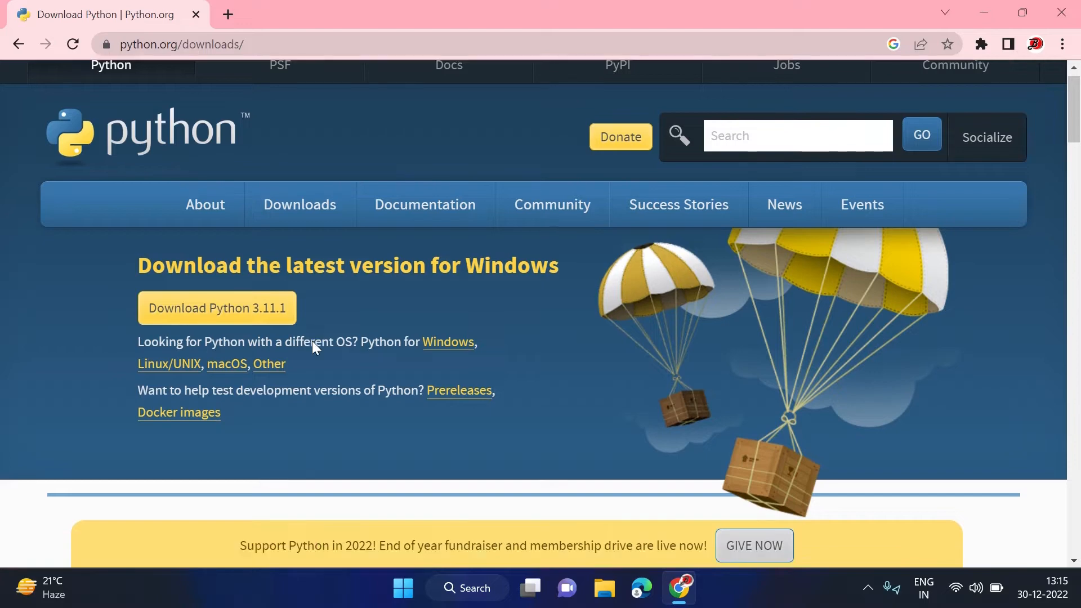
{"action": "scroll", "coordinate": [313, 335], "scroll_direction": "down", "scroll_amount": 2}
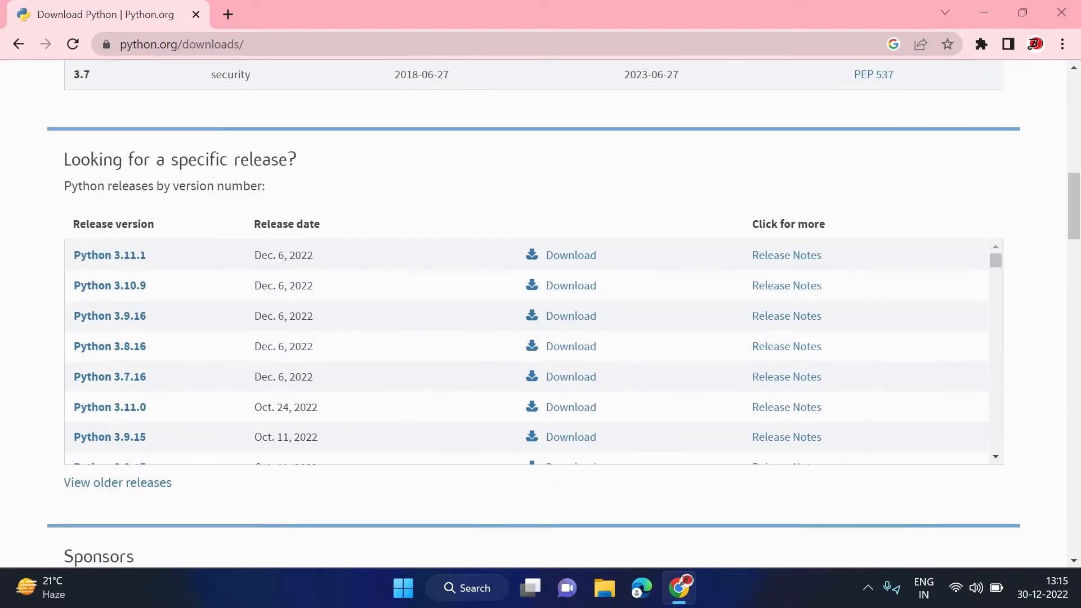
{"action": "scroll", "coordinate": [141, 424], "scroll_direction": "down", "scroll_amount": 4}
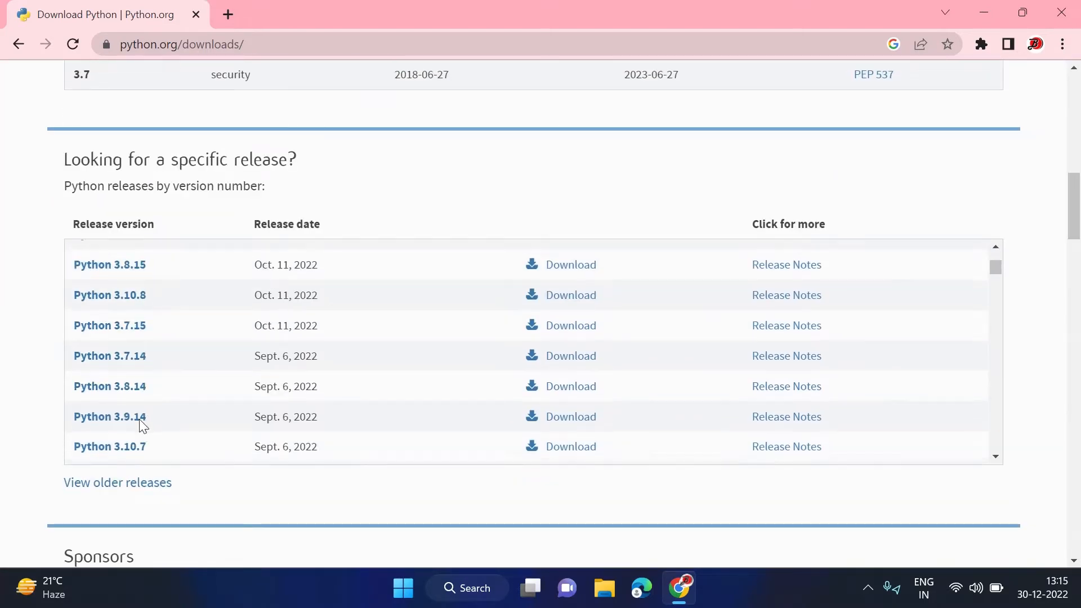
{"action": "scroll", "coordinate": [140, 421], "scroll_direction": "up", "scroll_amount": 4}
{"action": "scroll", "coordinate": [347, 220], "scroll_direction": "up", "scroll_amount": 12}
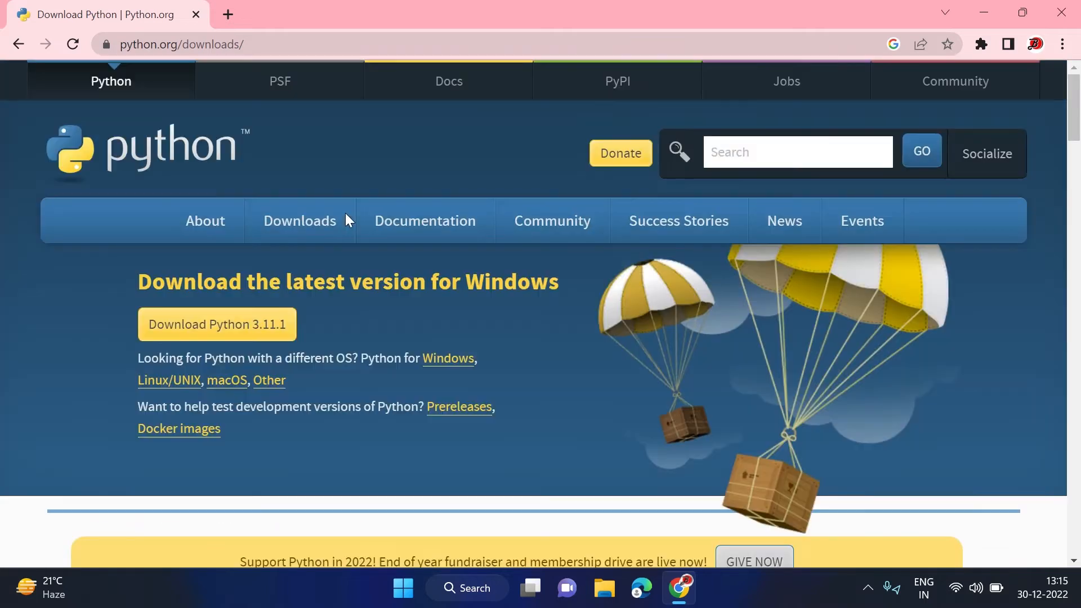
{"action": "left_click", "coordinate": [255, 331]}
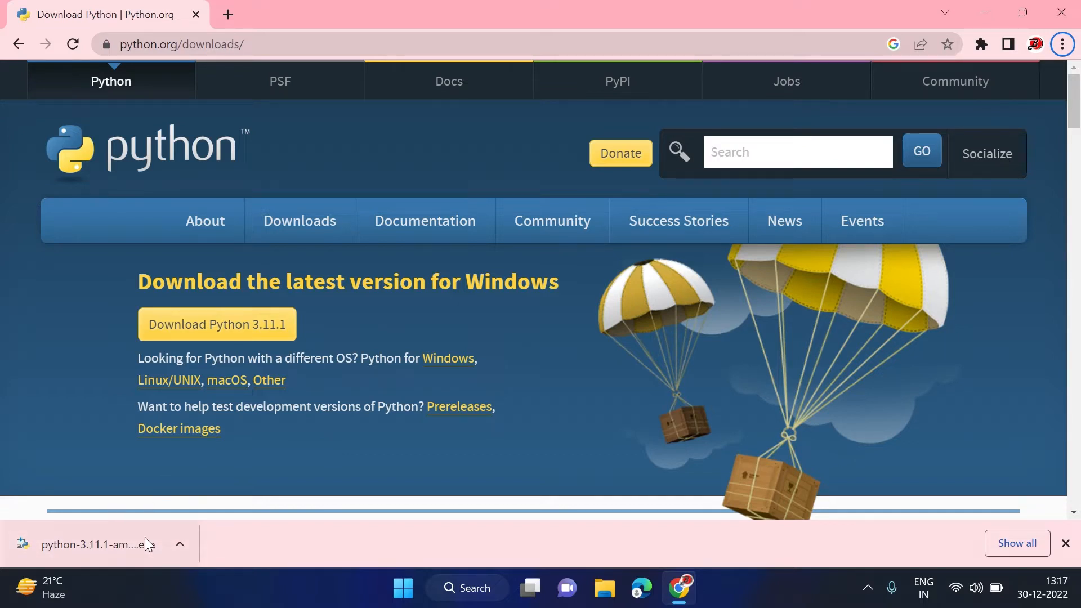
Step: Launch the downloaded installer, enable adding python.exe to PATH, and choose a customized installation with all optional features
{"action": "left_click", "coordinate": [96, 545]}
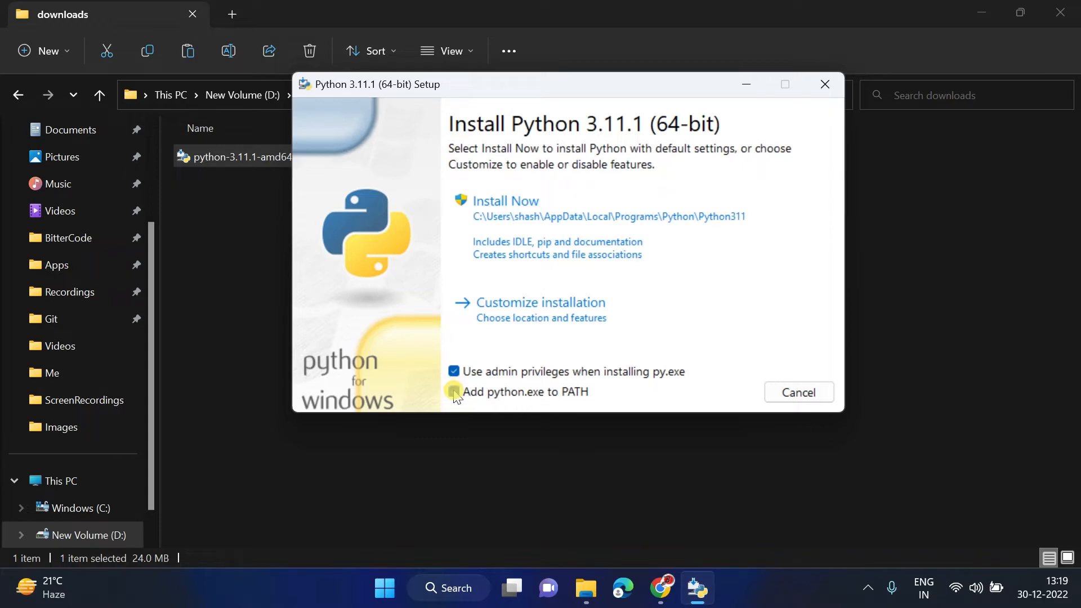
{"action": "left_click", "coordinate": [454, 393]}
{"action": "left_click", "coordinate": [595, 320]}
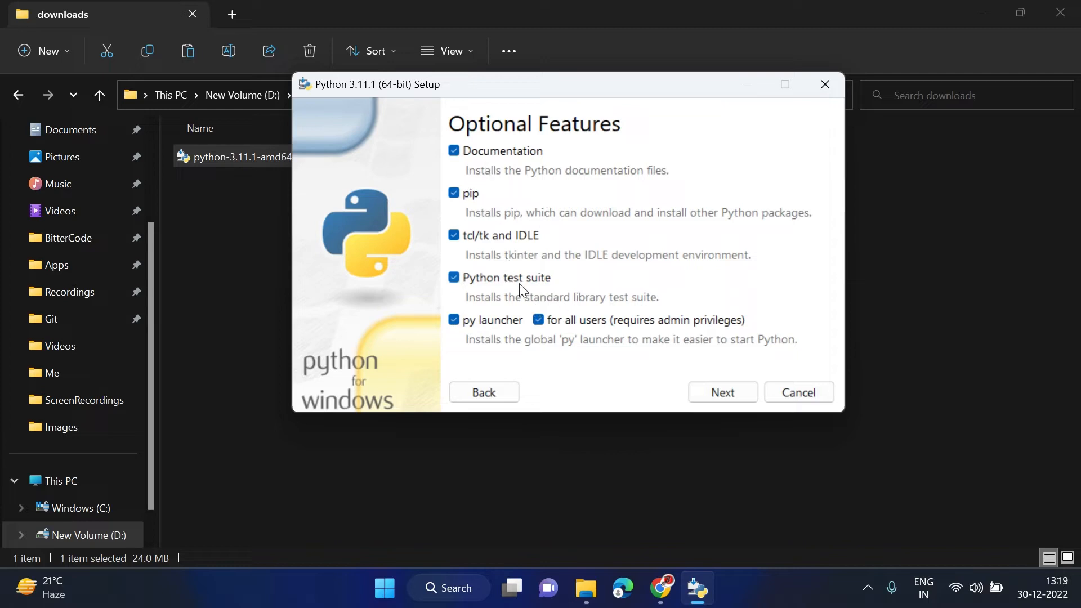
{"action": "left_click", "coordinate": [730, 390]}
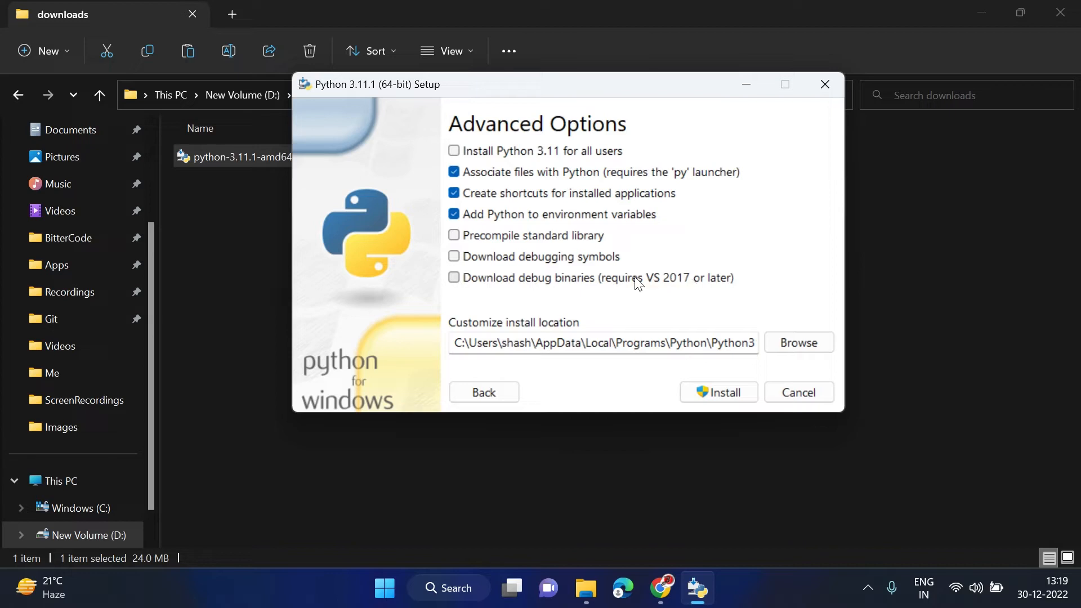
Step: Enable precompiling the standard library and downloading both the debugging symbols and the debug binaries
{"action": "left_click", "coordinate": [454, 235]}
{"action": "left_click", "coordinate": [454, 256]}
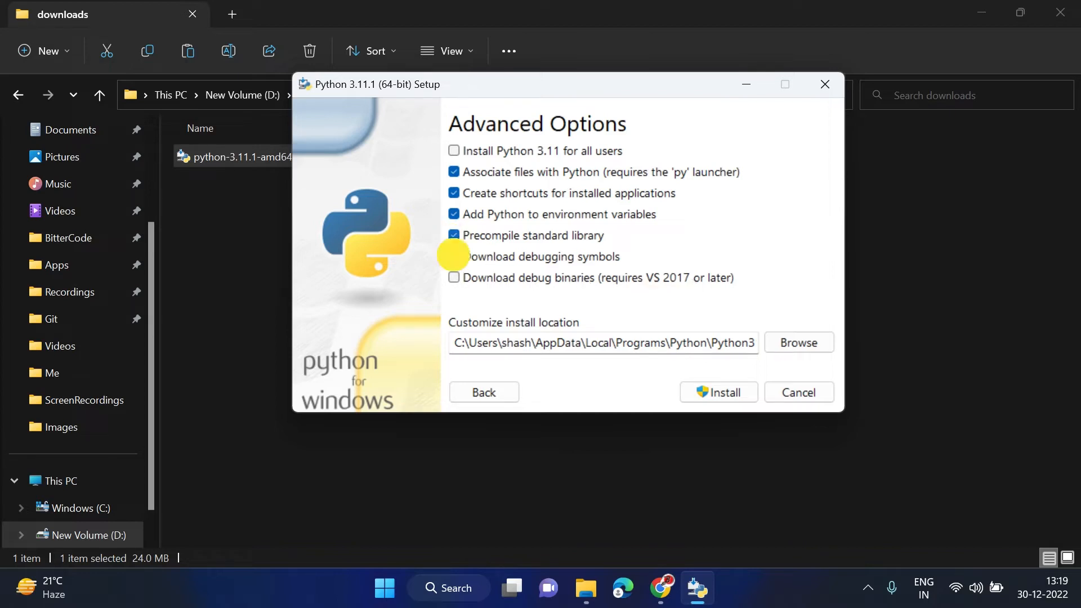
{"action": "left_click", "coordinate": [454, 278]}
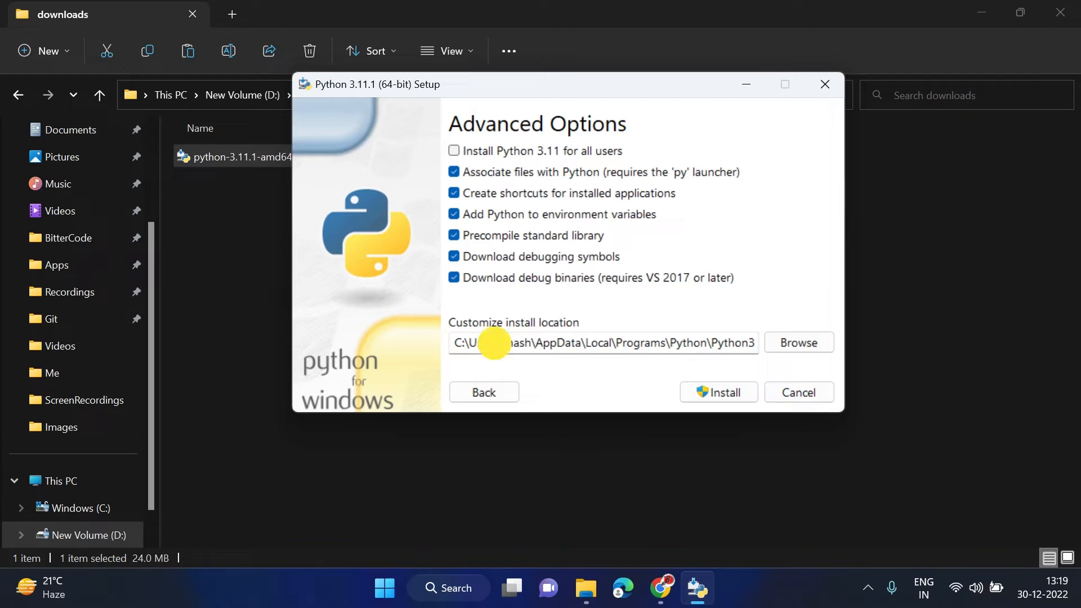
Step: Set the custom install location to C:\Python311
{"action": "left_click_drag", "start_coordinate": [485, 342], "coordinate": [645, 343]}
{"action": "left_click", "coordinate": [684, 344]}
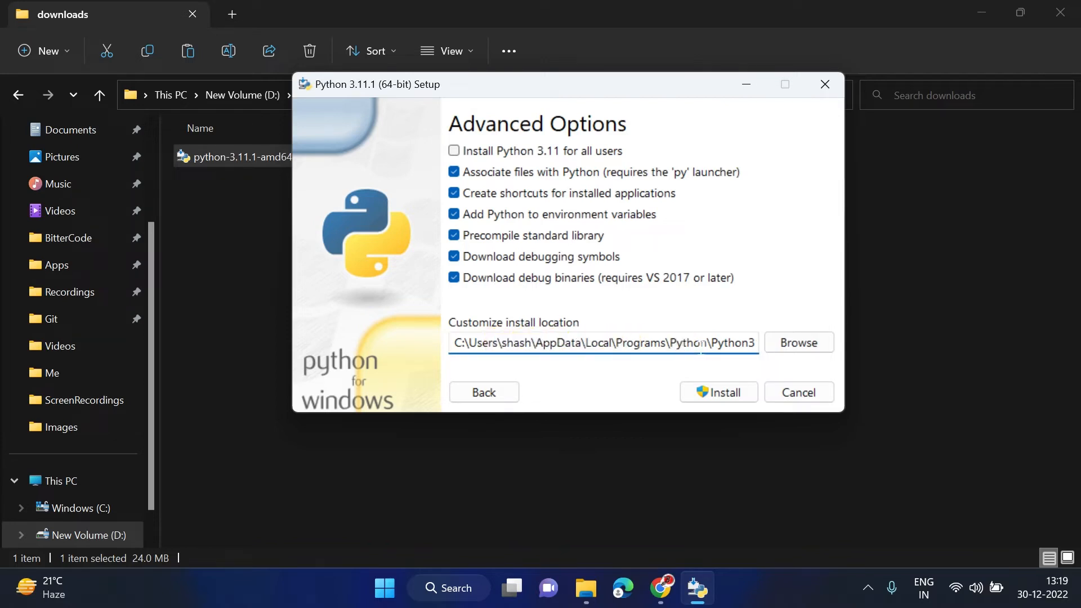
{"action": "left_click_drag", "start_coordinate": [470, 343], "coordinate": [711, 352]}
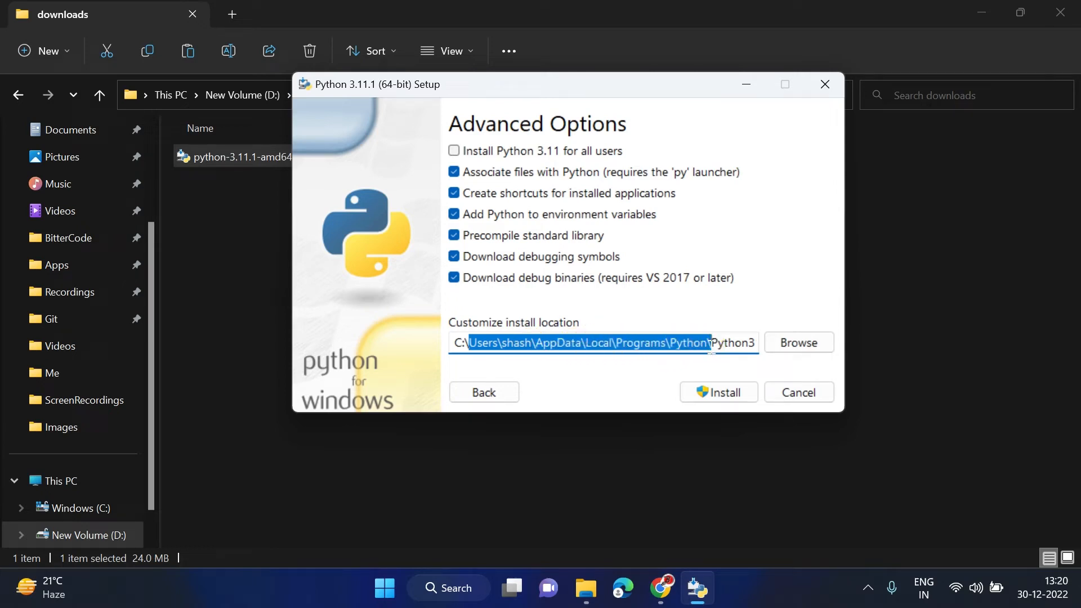
{"action": "type", "text": "Python311"}
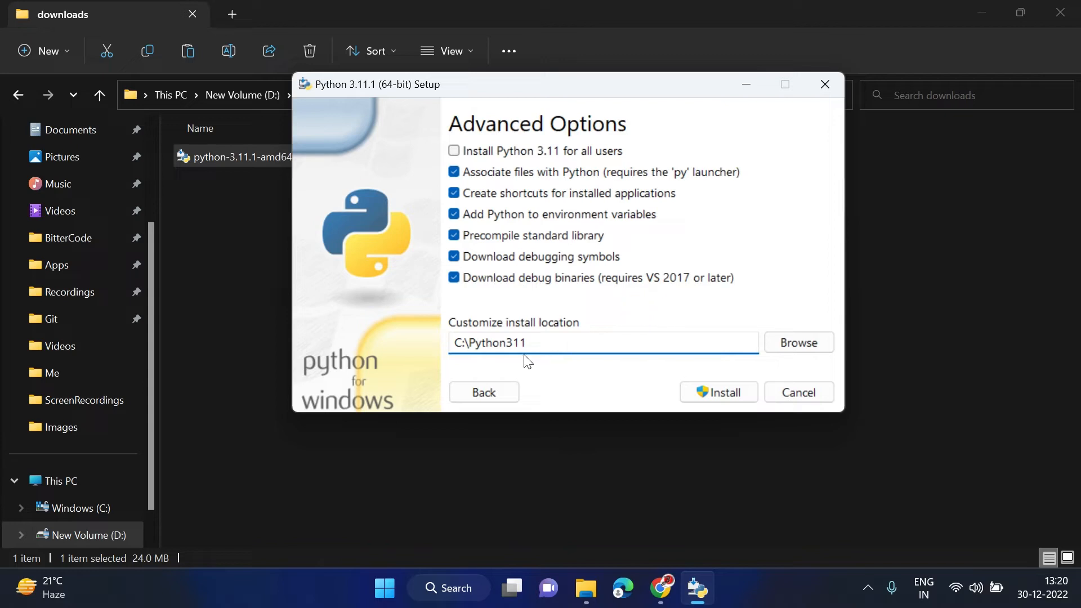
Step: Install Python 3.11.1 with the chosen options and close the setup once it finishes
{"action": "left_click", "coordinate": [569, 342]}
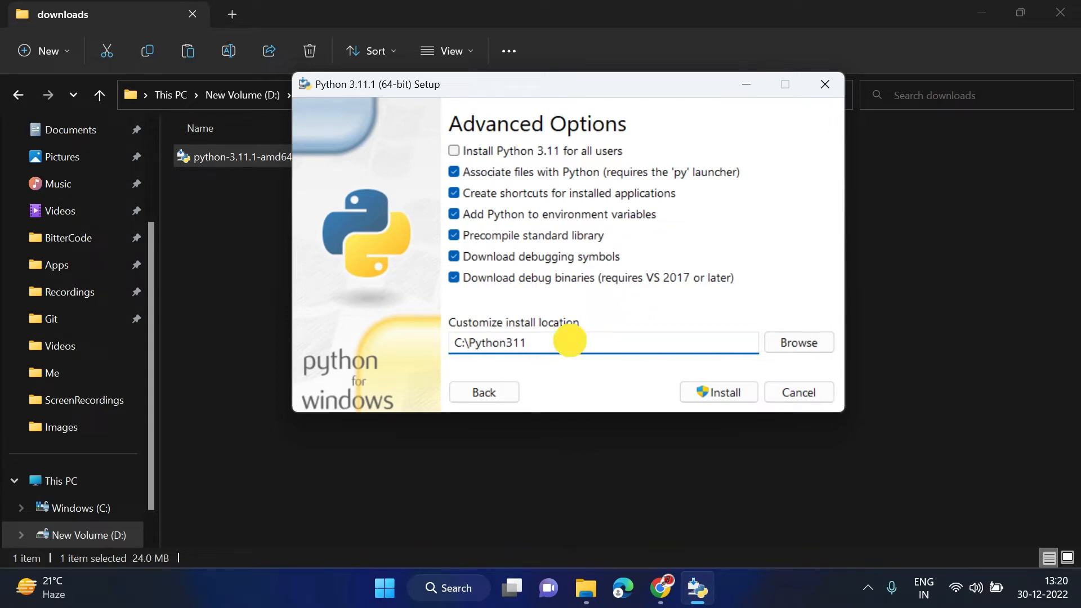
{"action": "left_click", "coordinate": [725, 393]}
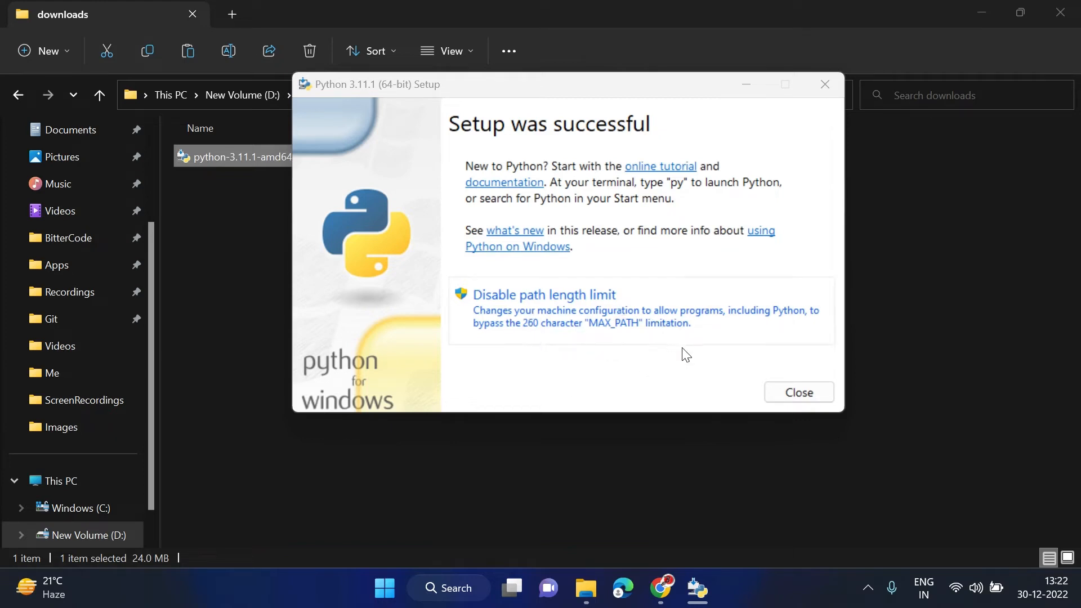
{"action": "left_click", "coordinate": [807, 387]}
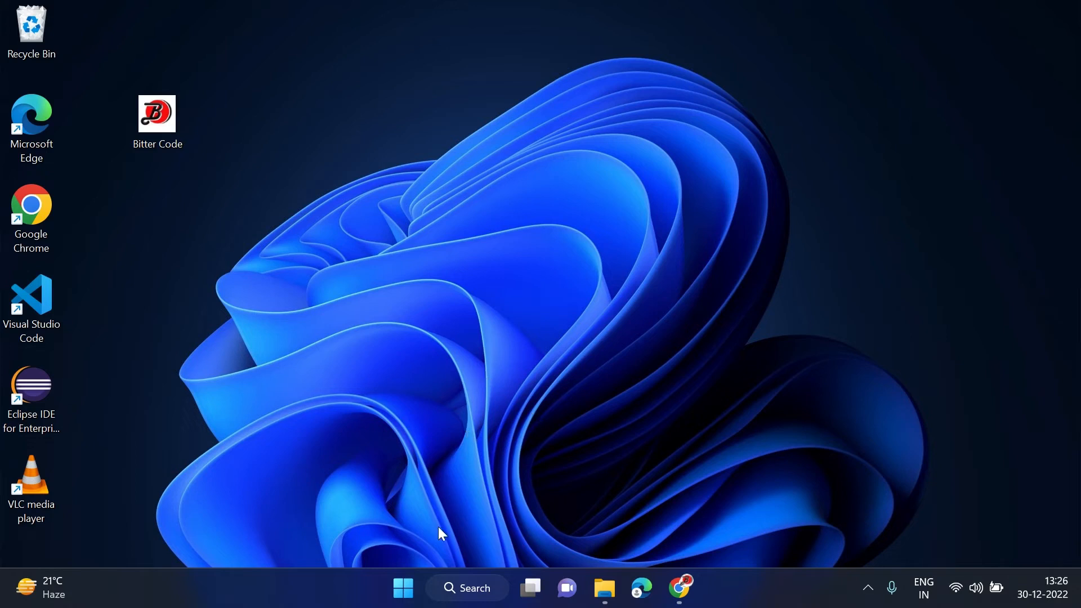
Step: Find the Python 3.11 folder in the list of all installed apps and open it
{"action": "left_click", "coordinate": [403, 587]}
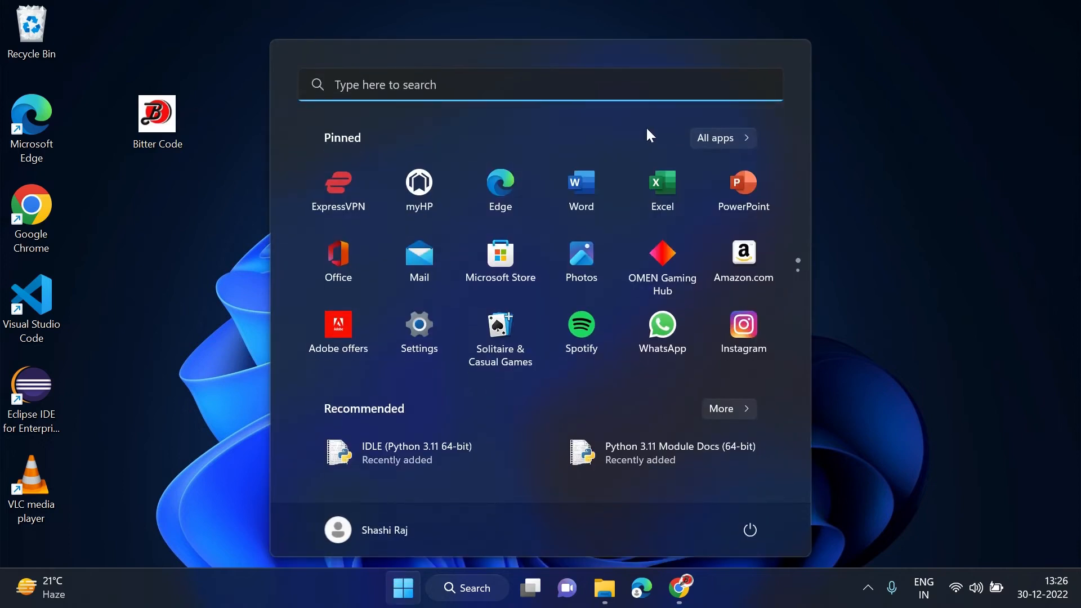
{"action": "left_click", "coordinate": [710, 138]}
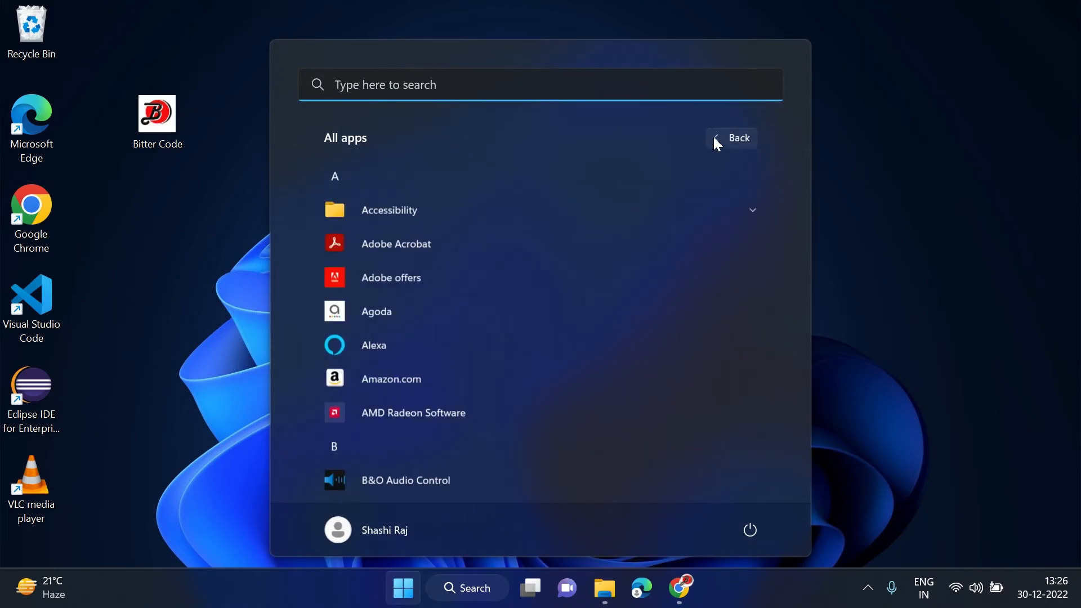
{"action": "scroll", "coordinate": [534, 321], "scroll_direction": "down", "scroll_amount": 15}
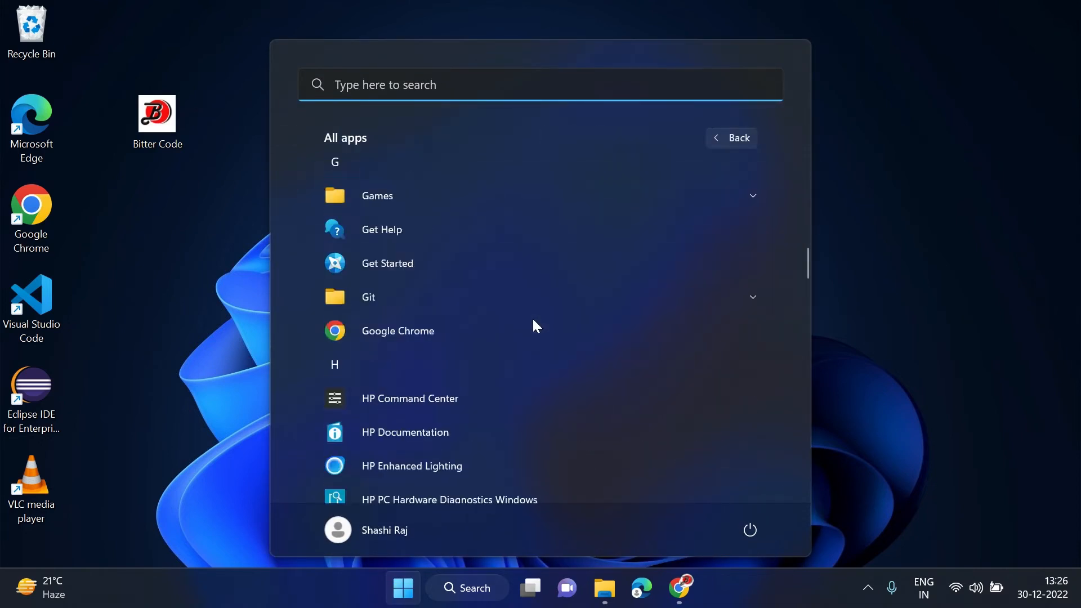
{"action": "scroll", "coordinate": [533, 320], "scroll_direction": "down", "scroll_amount": 10}
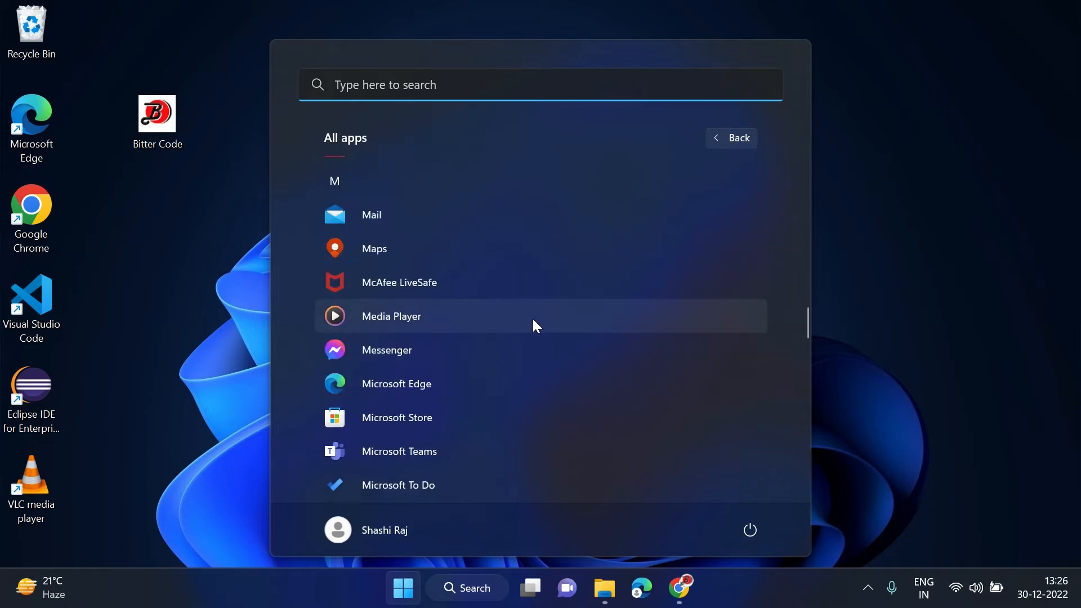
{"action": "scroll", "coordinate": [533, 320], "scroll_direction": "down", "scroll_amount": 8}
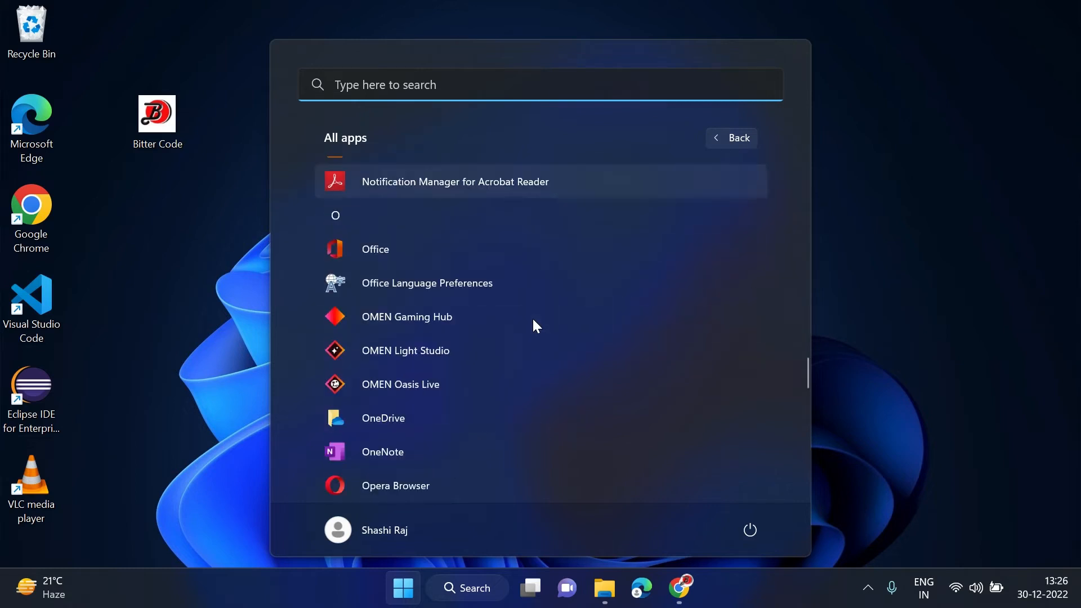
{"action": "scroll", "coordinate": [534, 322], "scroll_direction": "down", "scroll_amount": 4}
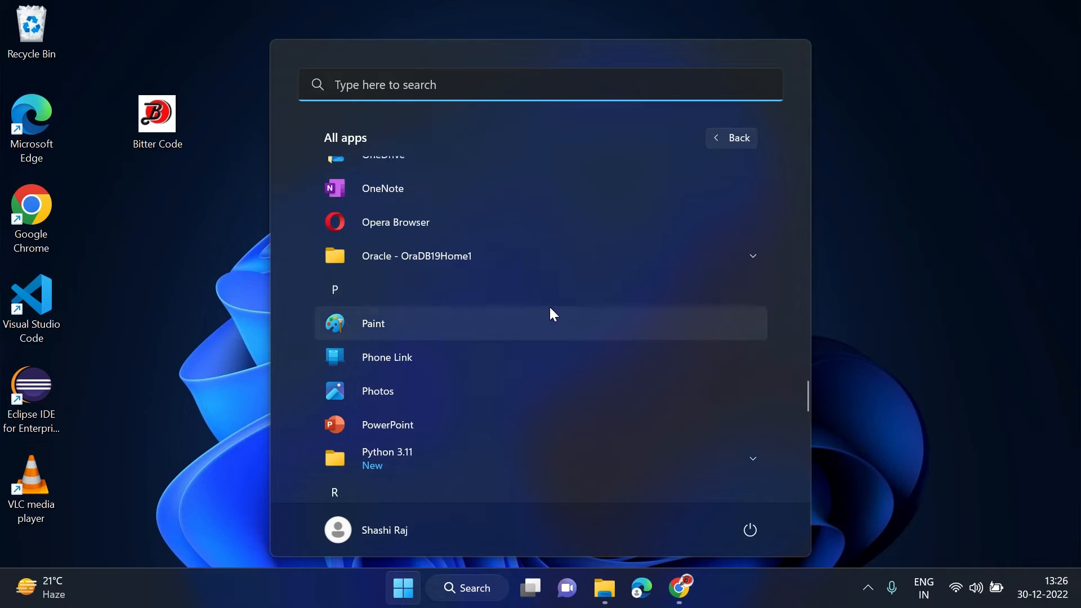
{"action": "scroll", "coordinate": [481, 348], "scroll_direction": "down", "scroll_amount": 2}
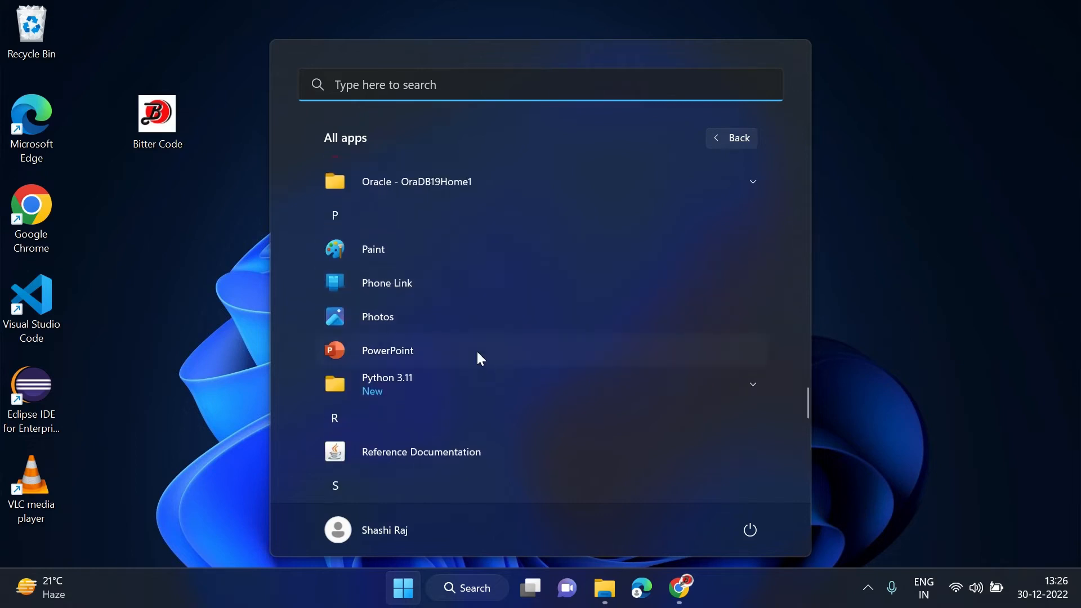
{"action": "left_click", "coordinate": [413, 388]}
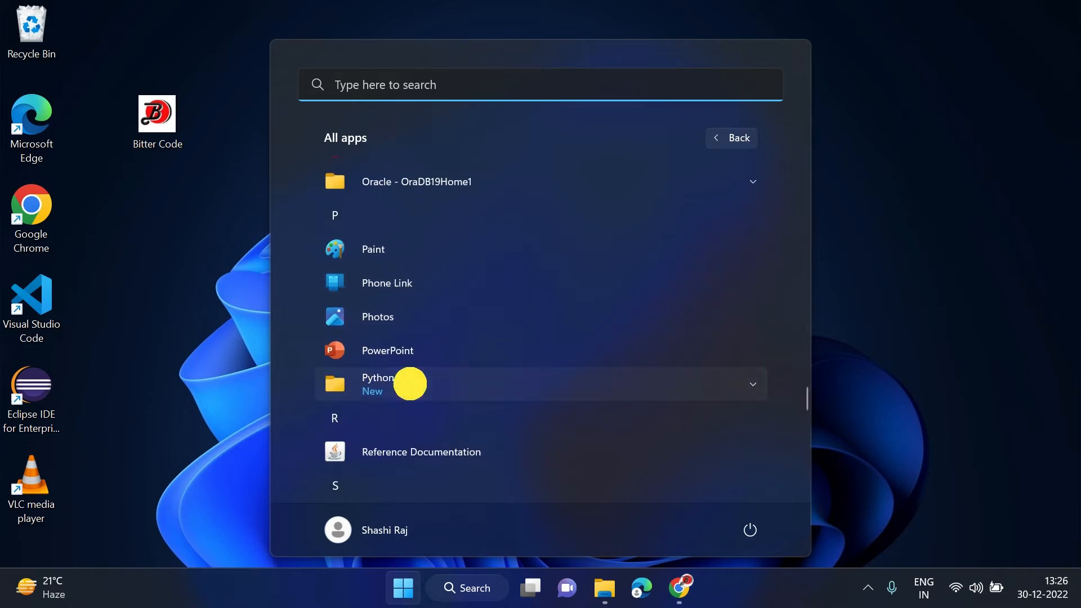
Step: Launch IDLE (Python 3.11 64-bit) and move its shell window towards the middle of the desktop
{"action": "scroll", "coordinate": [420, 384], "scroll_direction": "down", "scroll_amount": 2}
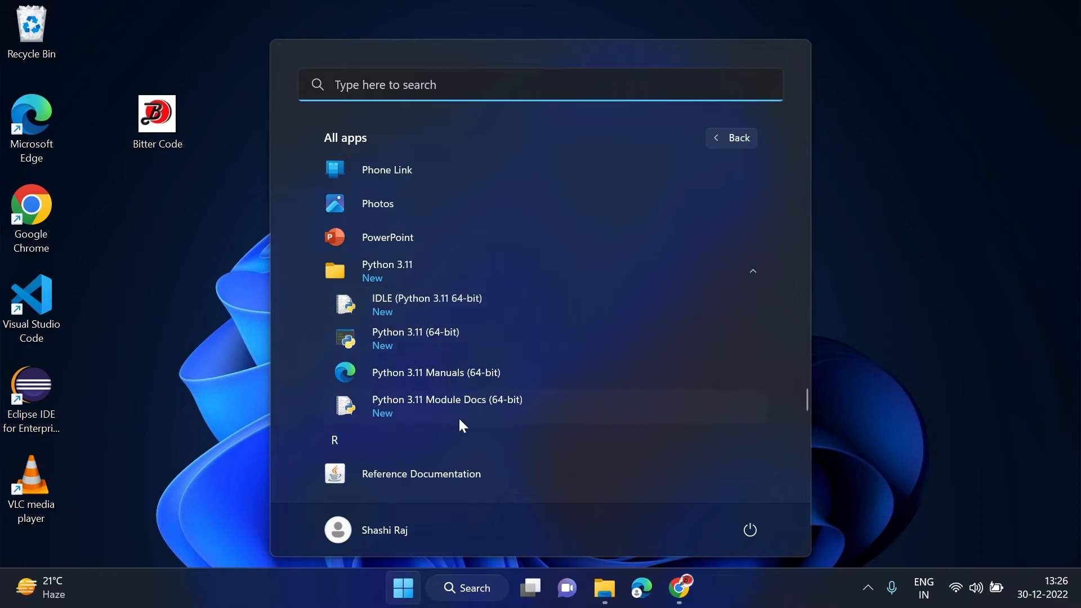
{"action": "left_click", "coordinate": [431, 314]}
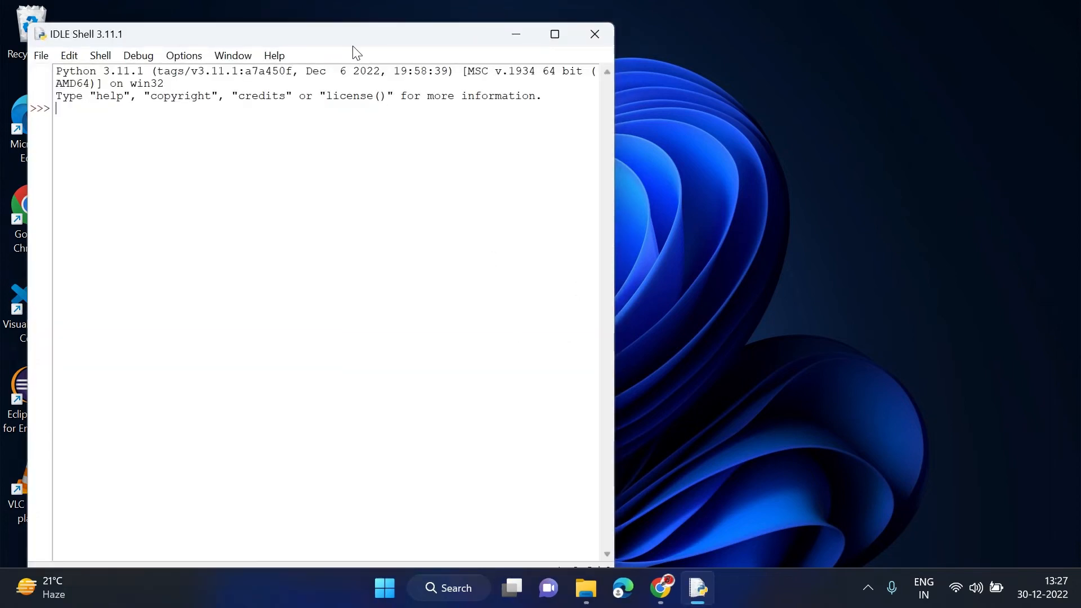
{"action": "left_click_drag", "start_coordinate": [345, 36], "coordinate": [580, 151]}
{"action": "left_click", "coordinate": [513, 280]}
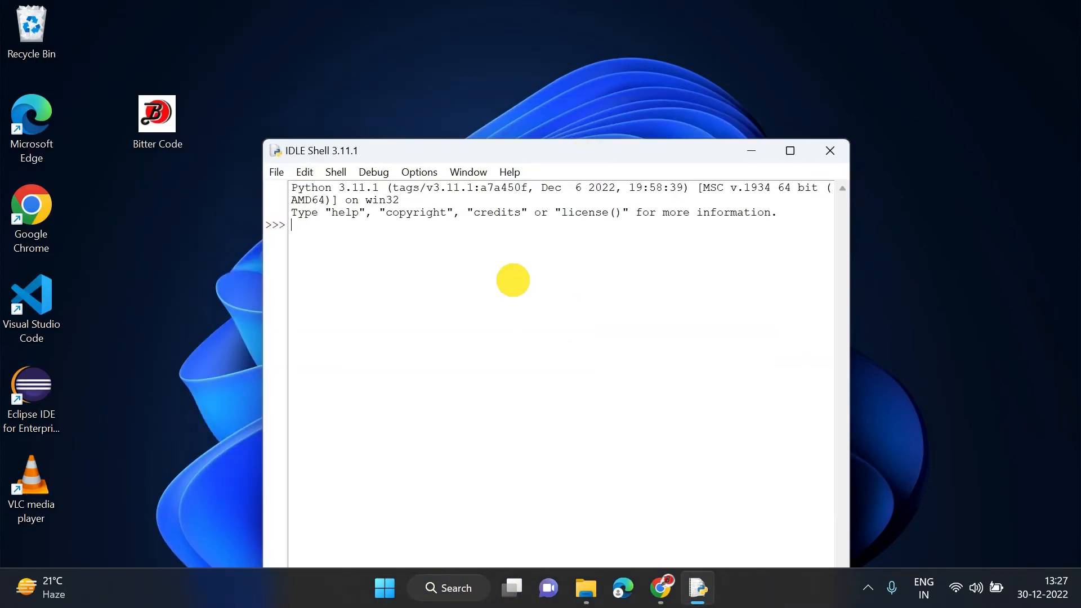
Step: Run print("Hello World") in the IDLE shell and highlight the statement with its output
{"action": "type", "text": "print(\"Hel"}
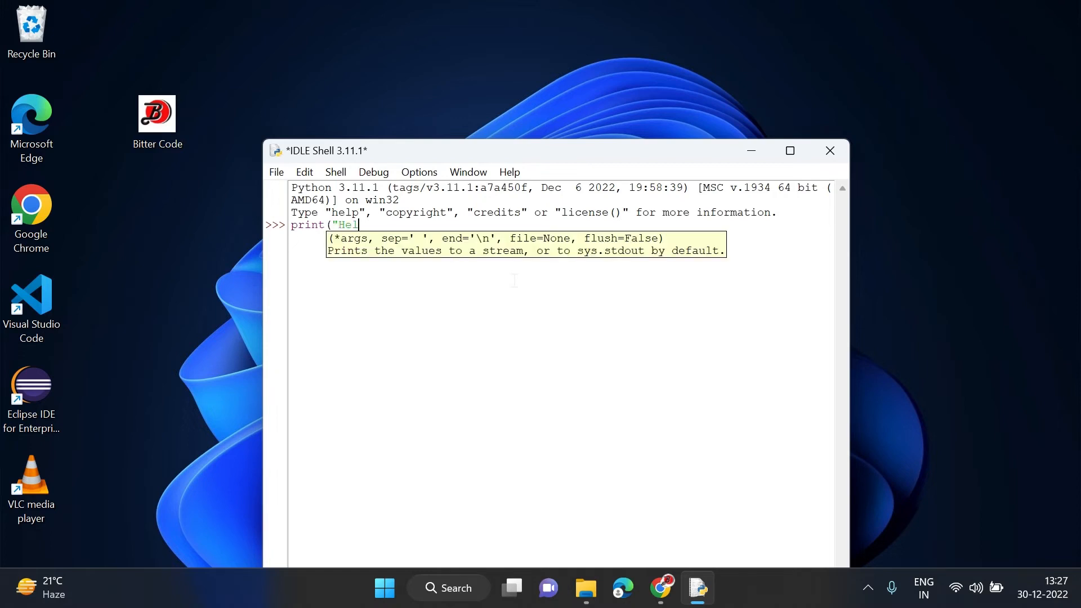
{"action": "type", "text": "lo World\""}
{"action": "key", "text": "Return"}
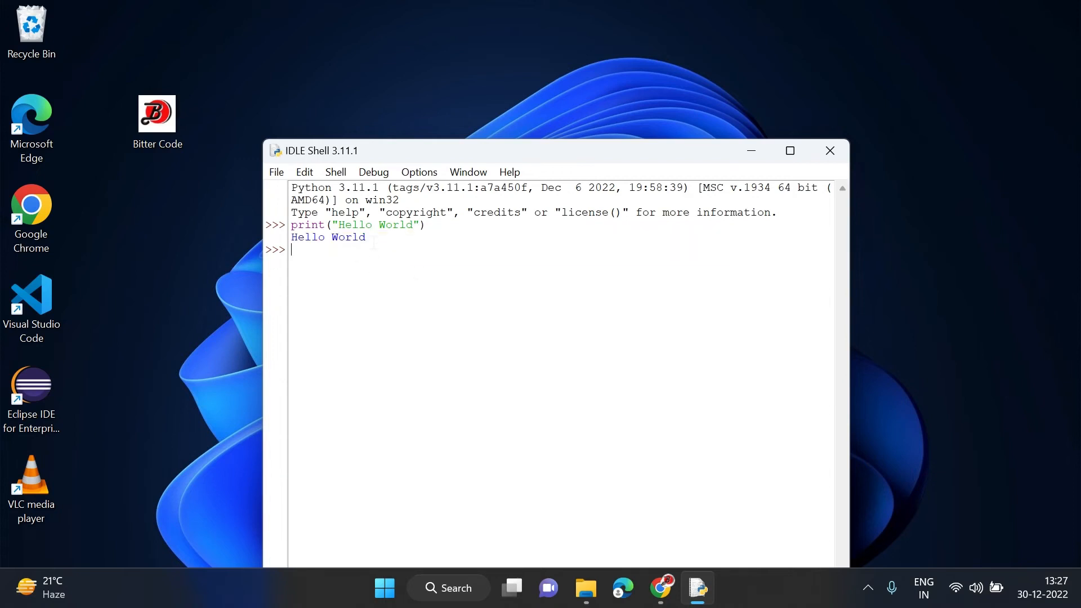
{"action": "left_click_drag", "start_coordinate": [366, 237], "coordinate": [283, 223]}
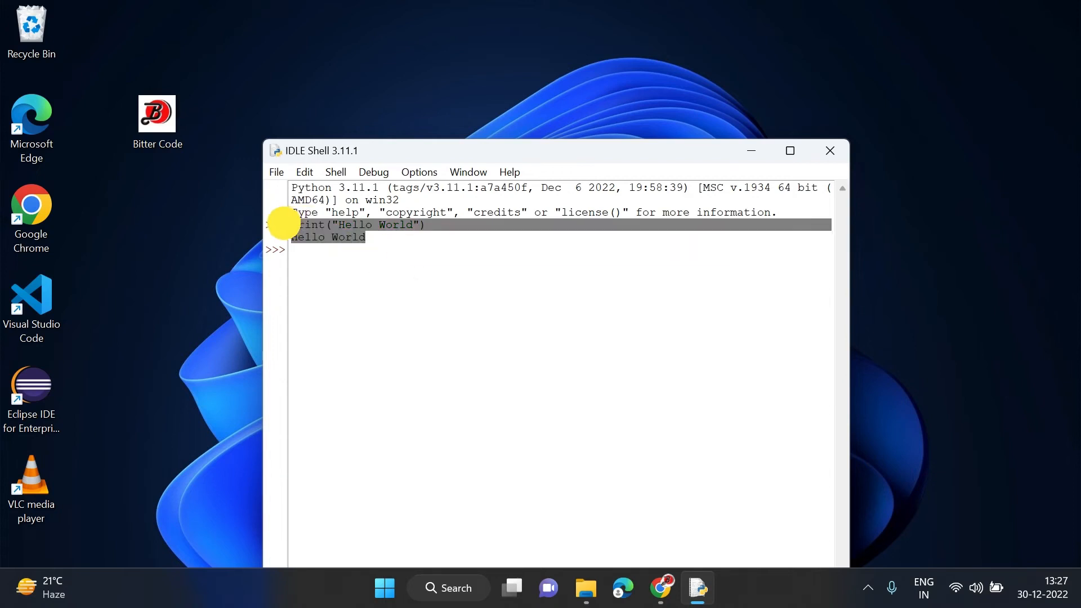
Step: Evaluate the expression 4+6 at the IDLE shell prompt
{"action": "left_click", "coordinate": [322, 249]}
{"action": "type", "text": "4"}
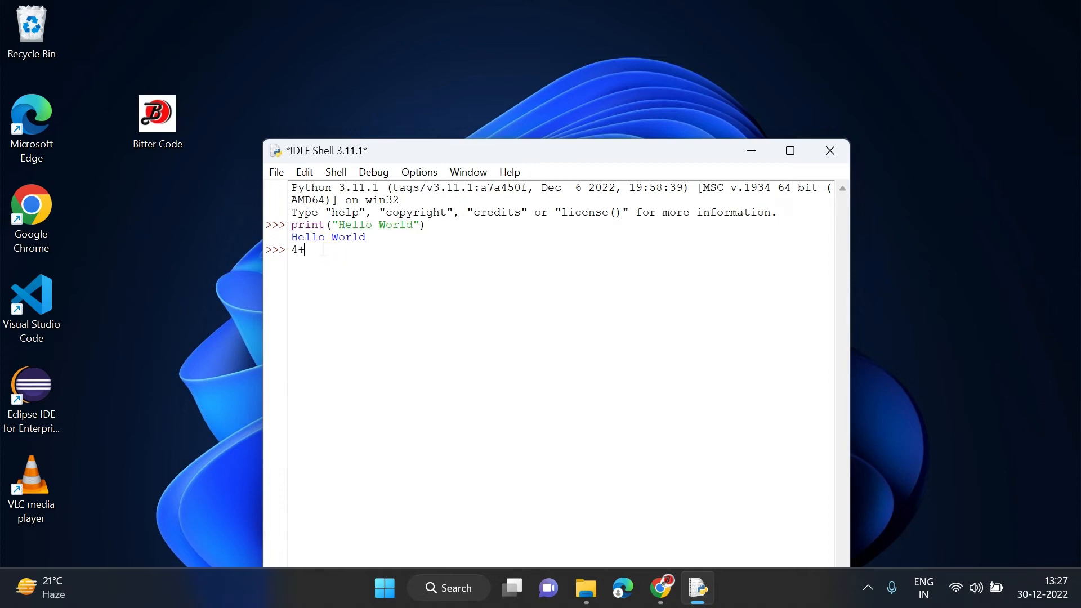
{"action": "type", "text": "+6"}
{"action": "key", "text": "Return"}
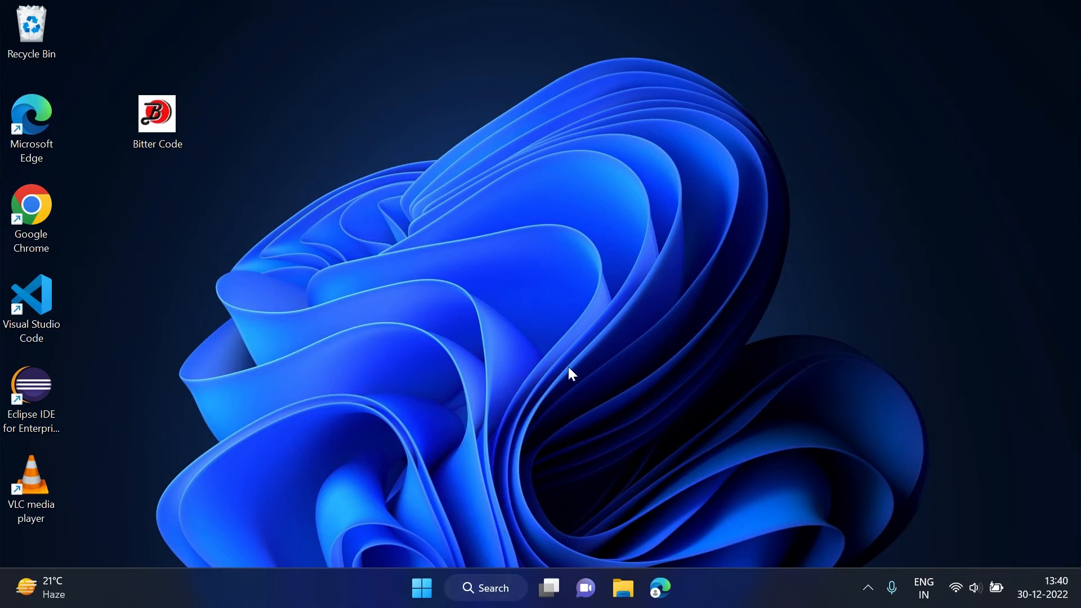
Step: Open Command Prompt and check the installed Python version with python --version
{"action": "left_click", "coordinate": [489, 588]}
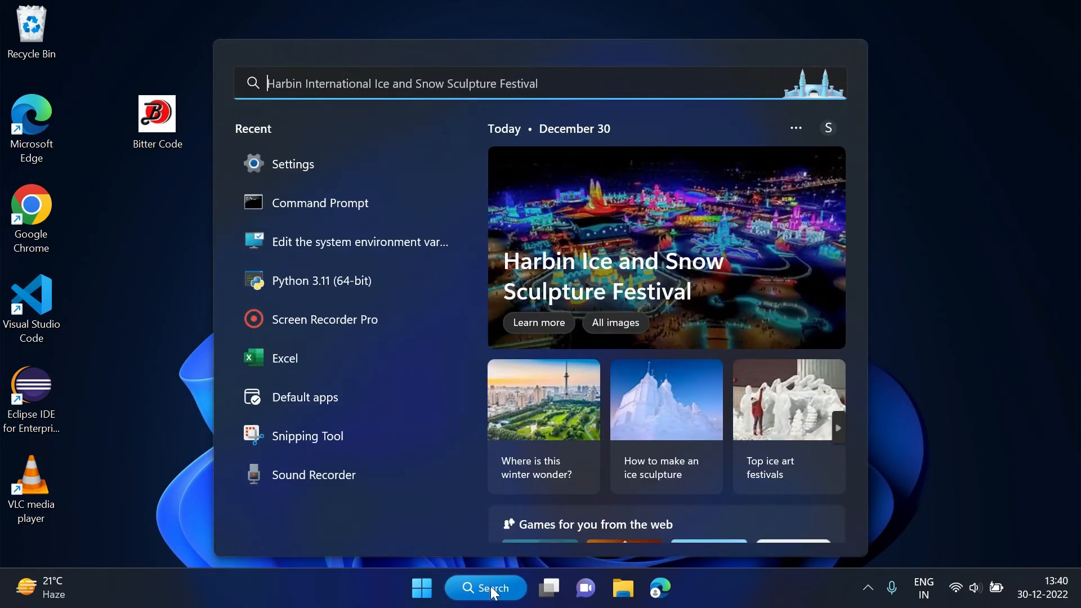
{"action": "type", "text": "cmd"}
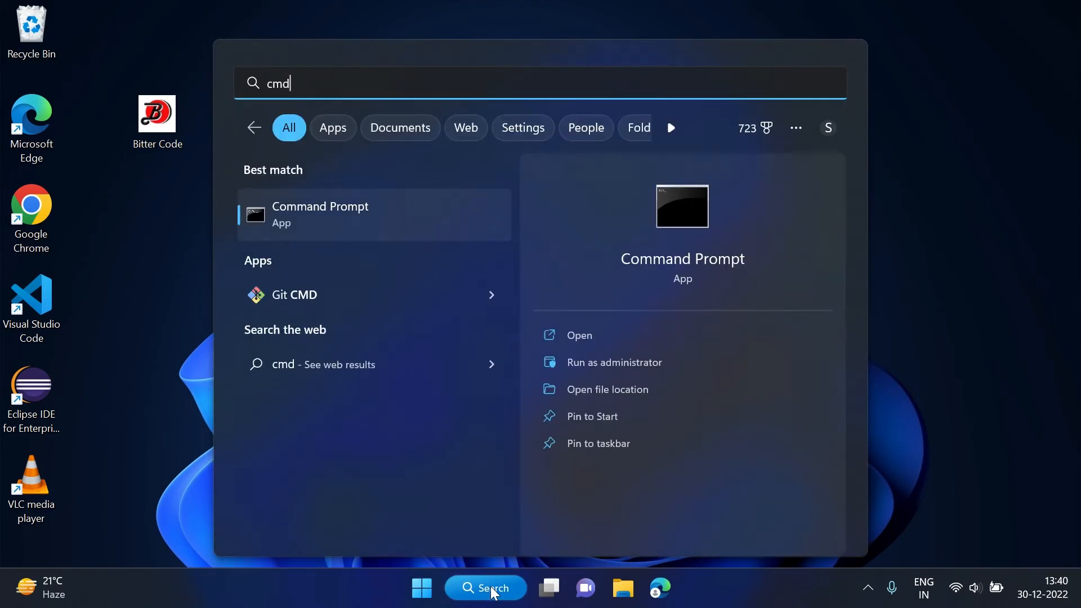
{"action": "key", "text": "Return"}
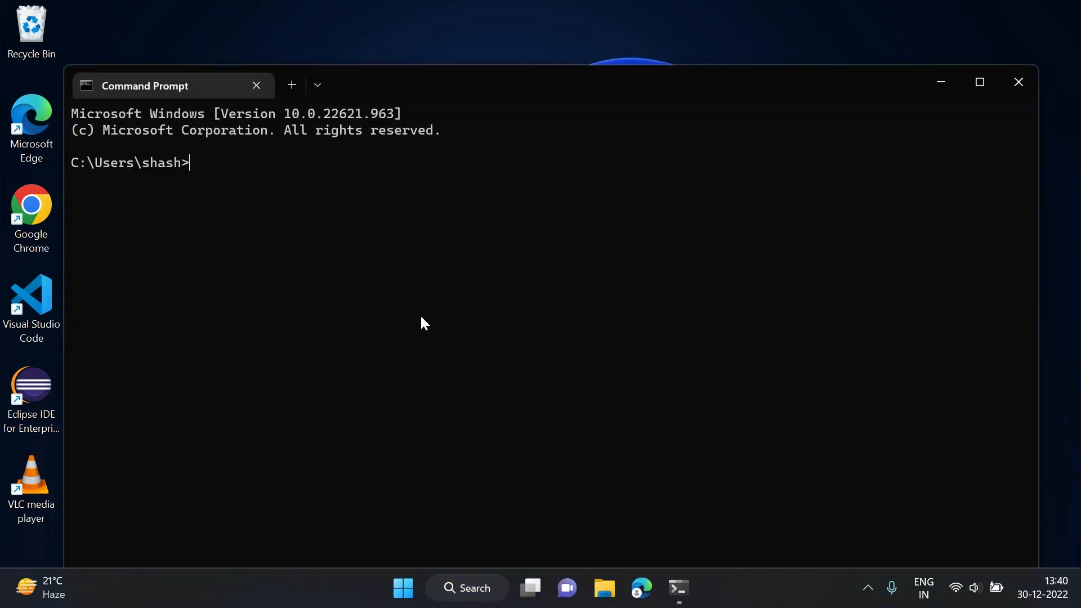
{"action": "type", "text": "python --version"}
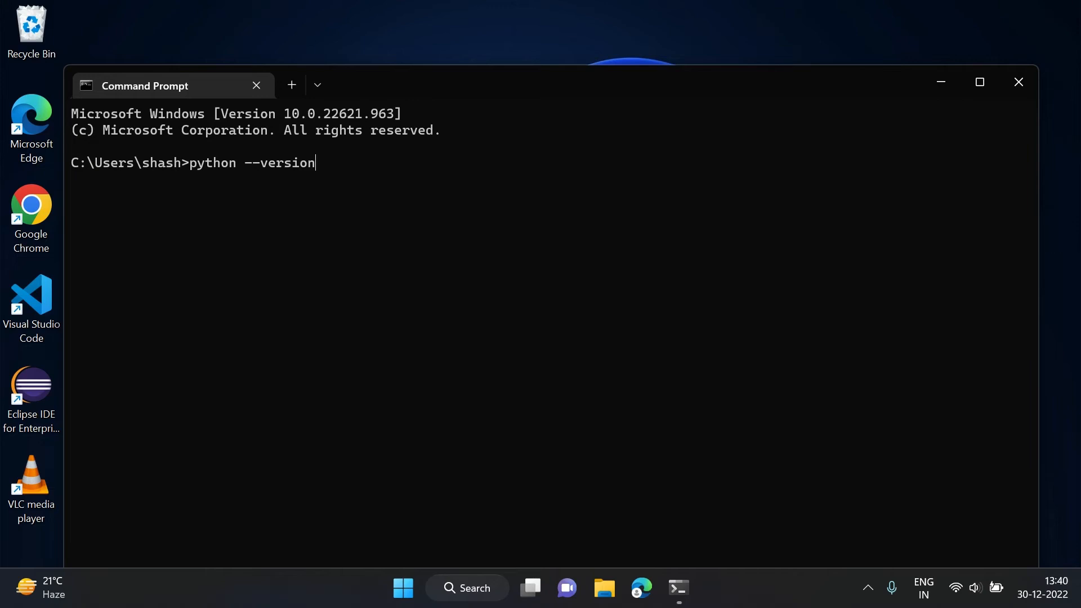
{"action": "key", "text": "Return"}
{"action": "left_click_drag", "start_coordinate": [205, 197], "coordinate": [62, 173]}
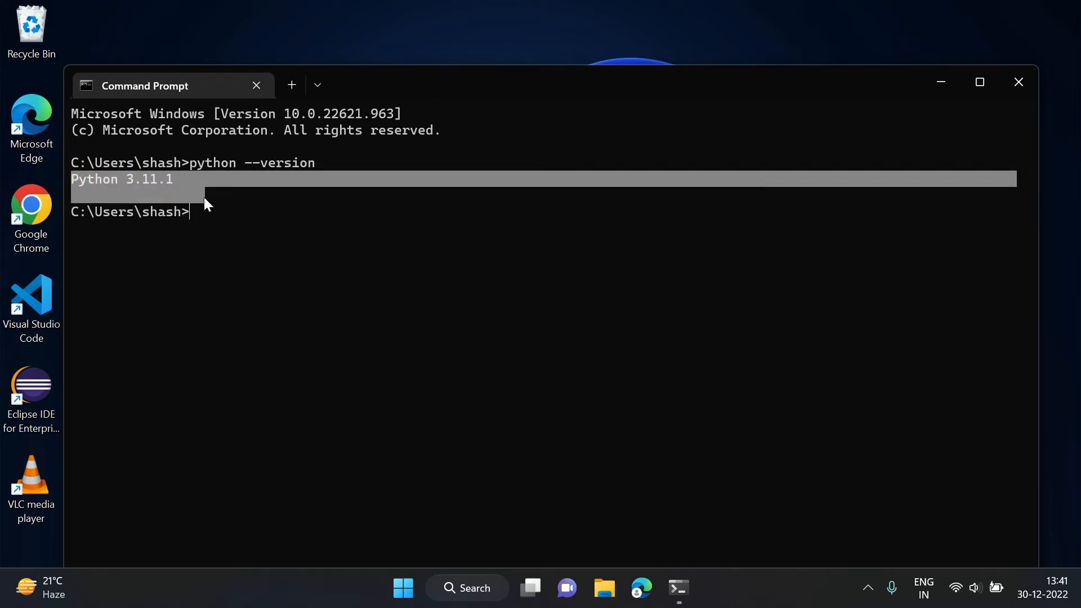
{"action": "left_click", "coordinate": [217, 221]}
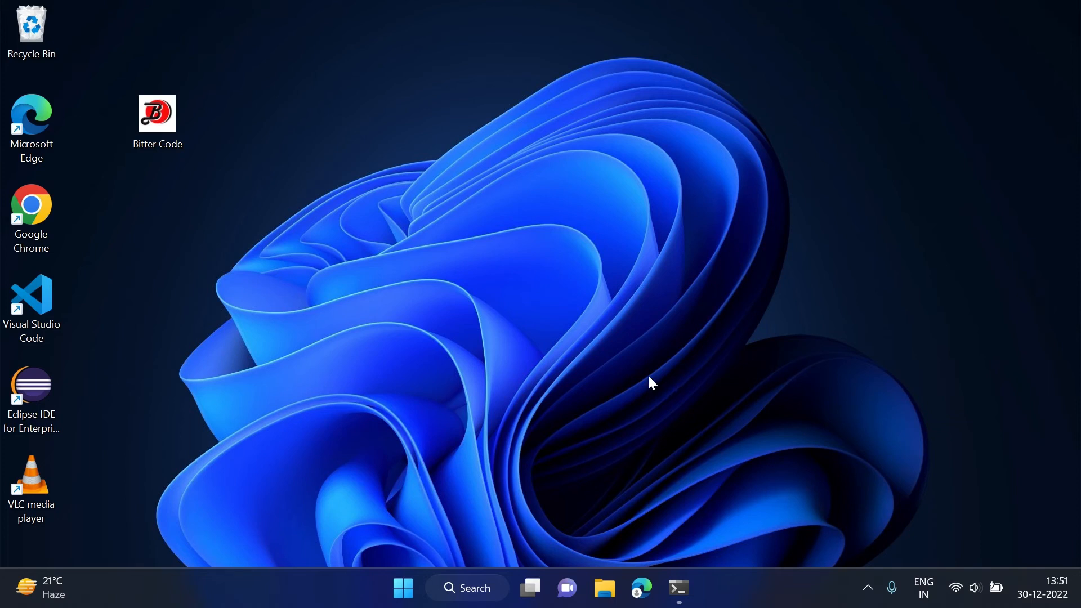
Step: Switch to File Explorer, copy the path of the Python311 folder on the C: drive, and close the window
{"action": "left_click", "coordinate": [605, 587]}
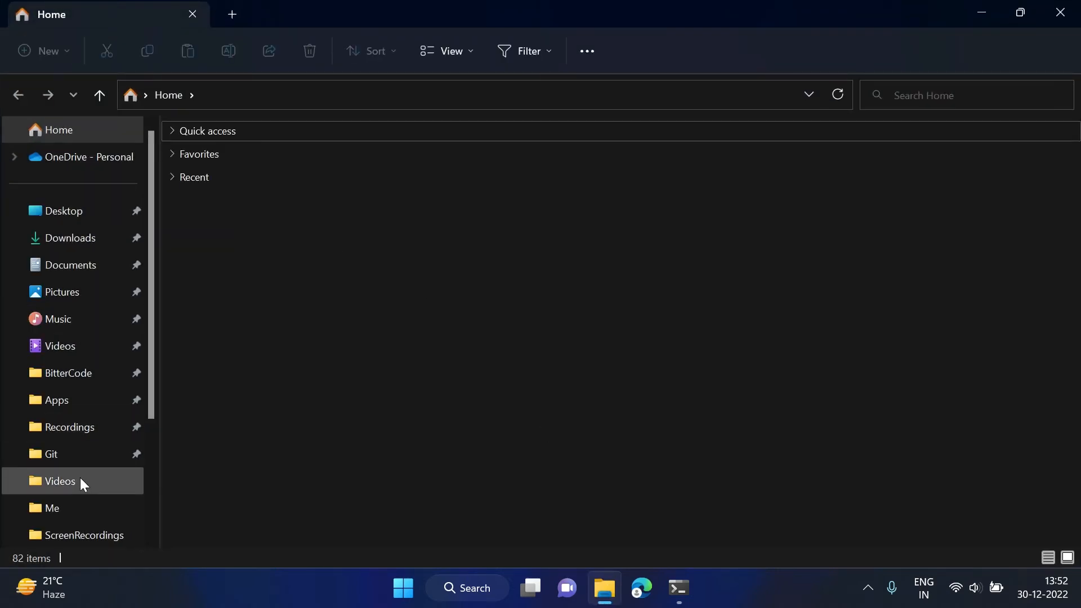
{"action": "scroll", "coordinate": [79, 481], "scroll_direction": "down", "scroll_amount": 2}
{"action": "left_click", "coordinate": [62, 483]}
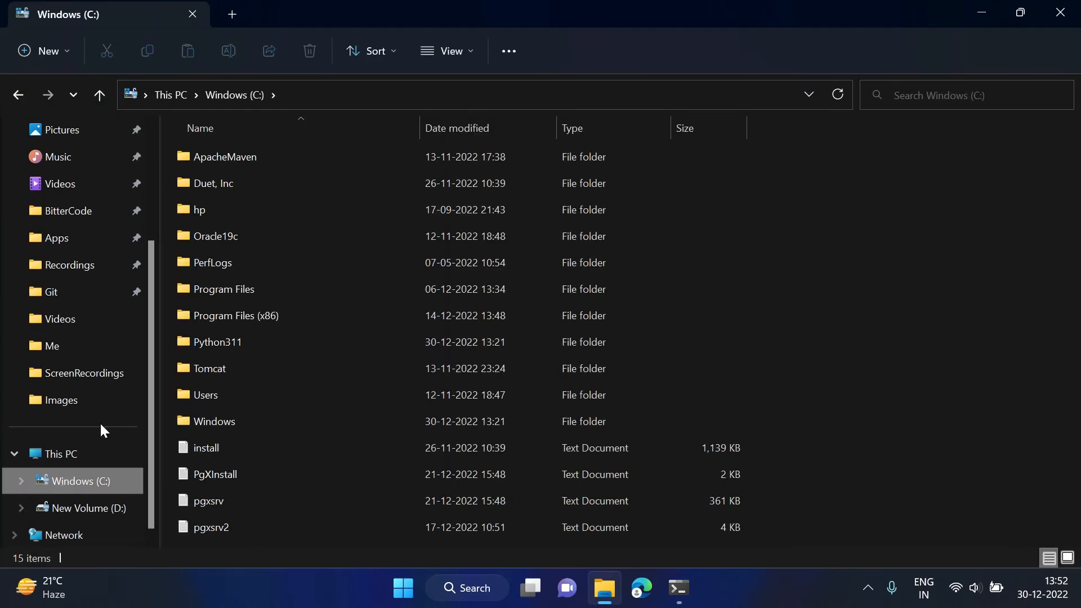
{"action": "double_click", "coordinate": [223, 343]}
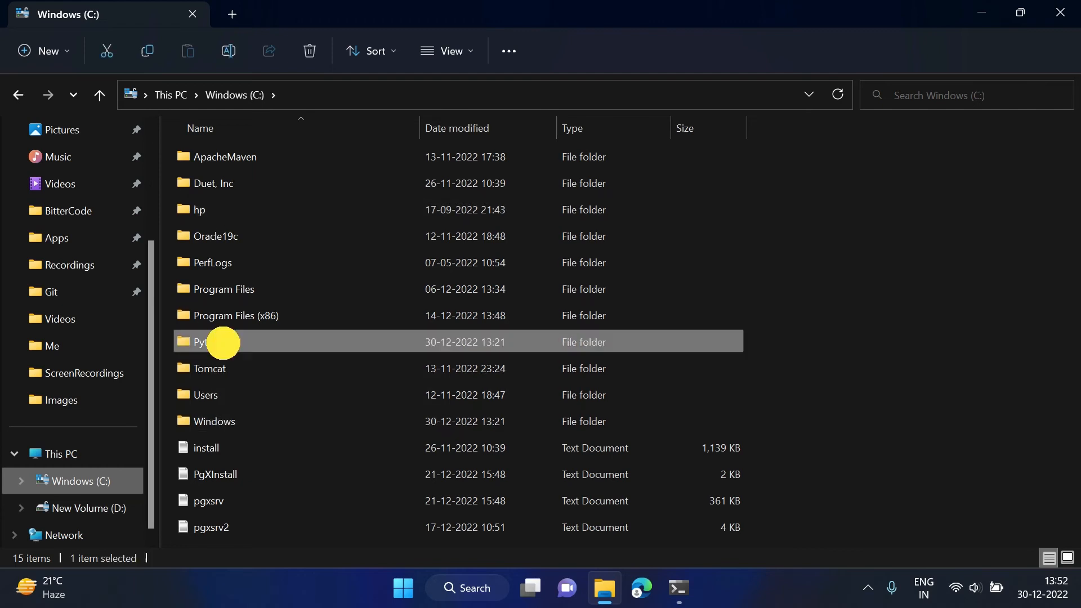
{"action": "left_click", "coordinate": [392, 92]}
{"action": "key", "text": "ctrl+c"}
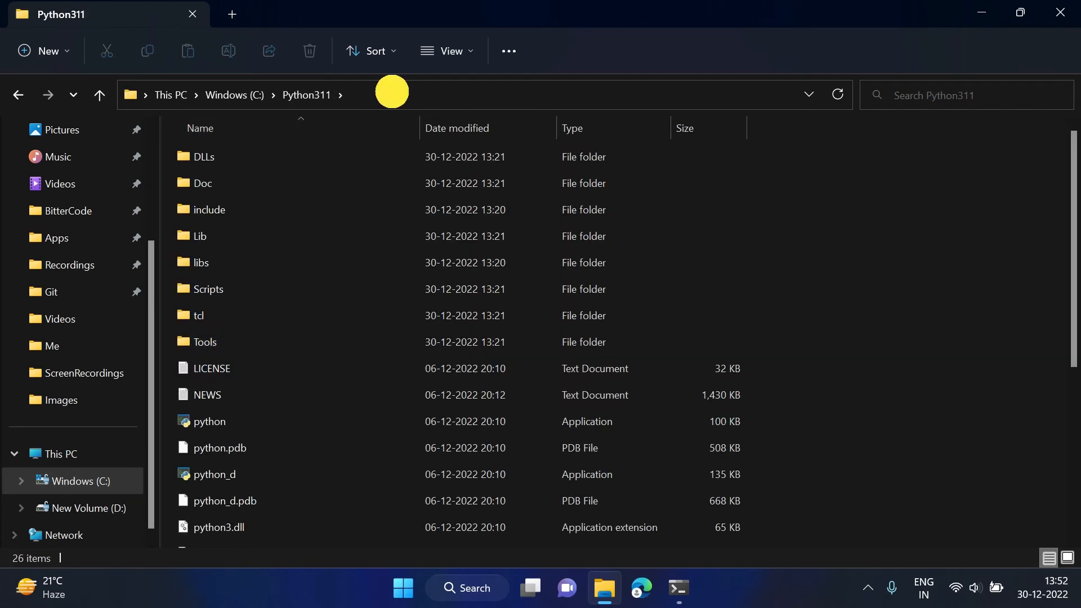
{"action": "left_click", "coordinate": [1059, 12]}
Step: Open the Environment Variables dialog through the advanced system settings on the Windows Settings About page
{"action": "left_click", "coordinate": [471, 582]}
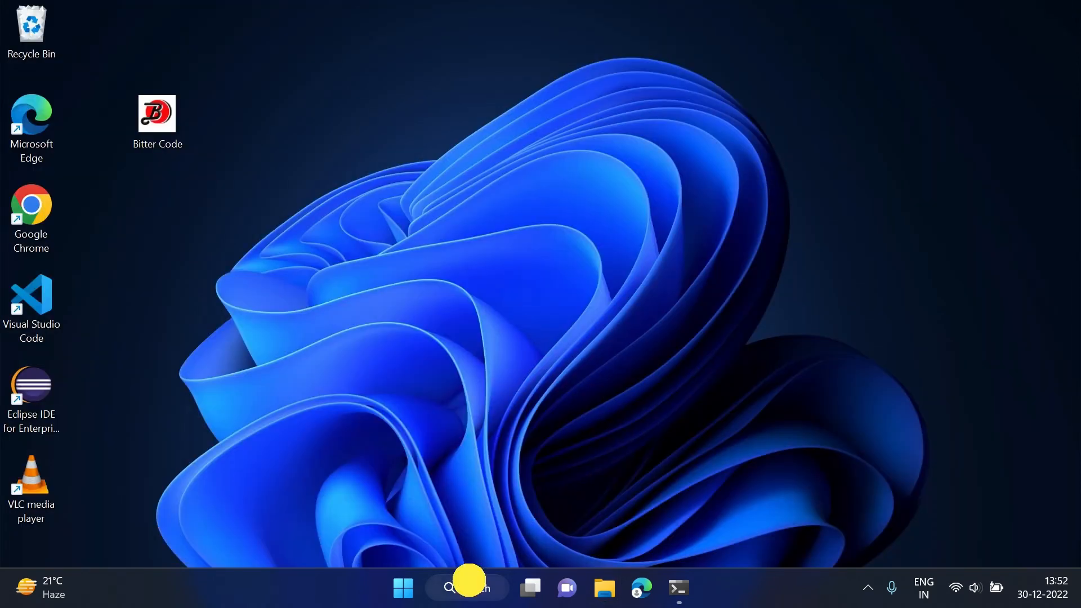
{"action": "type", "text": "edit the"}
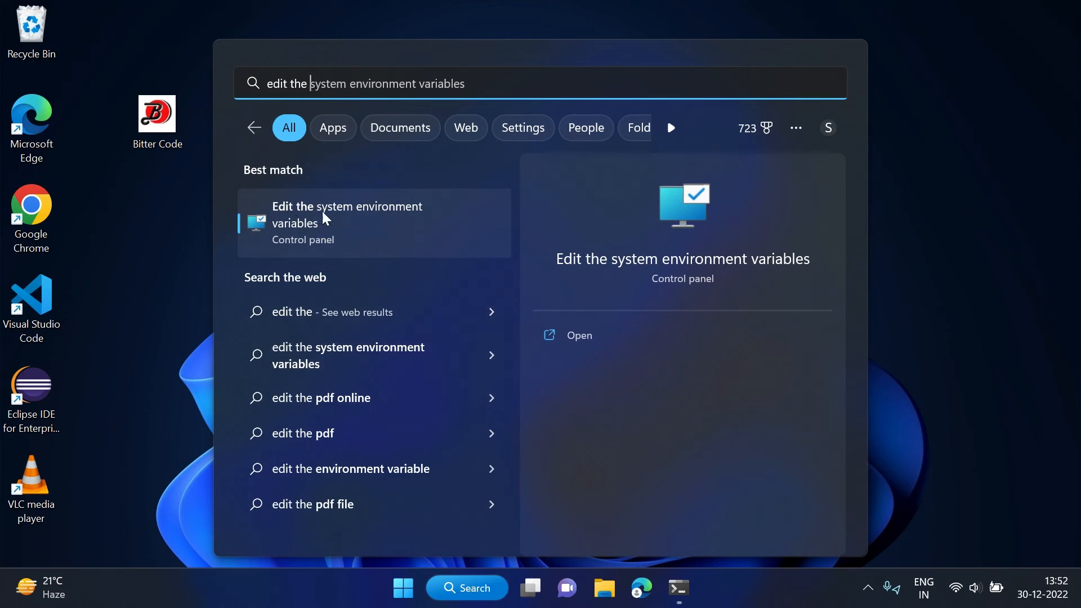
{"action": "left_click", "coordinate": [410, 590]}
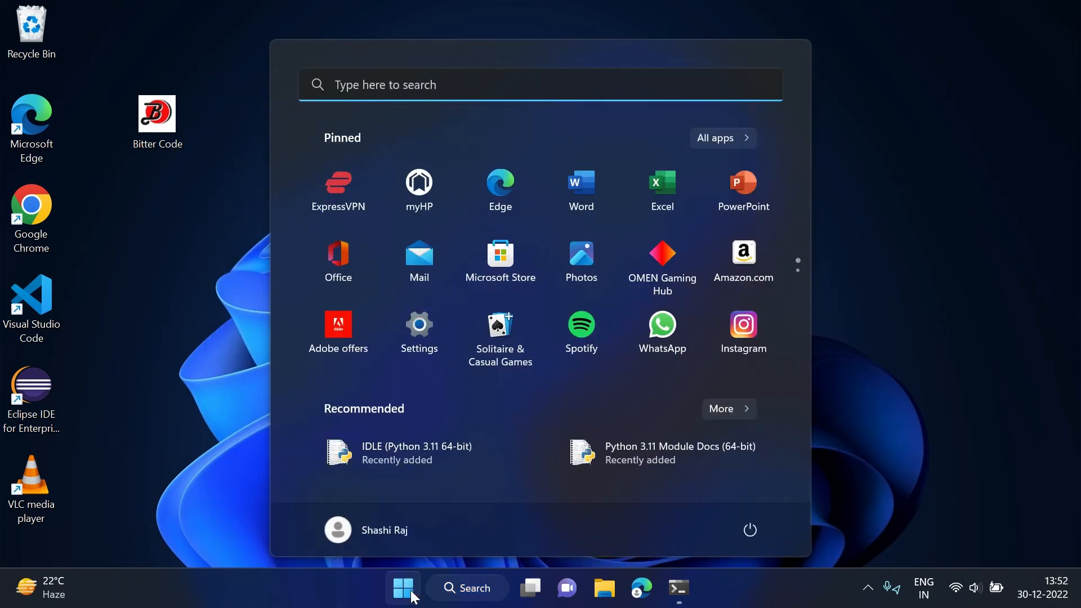
{"action": "left_click", "coordinate": [412, 347]}
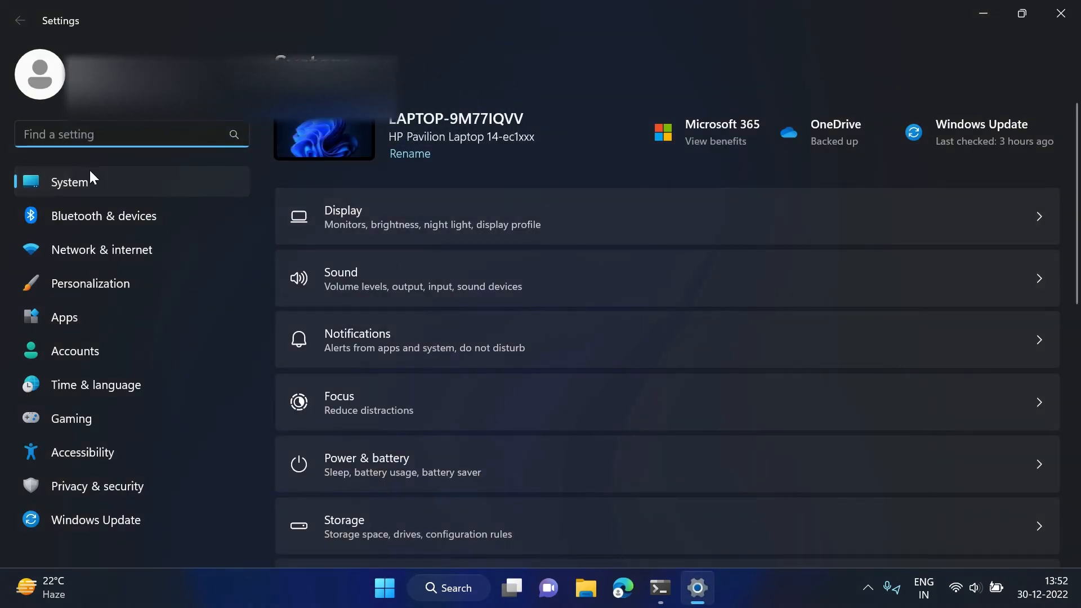
{"action": "scroll", "coordinate": [463, 371], "scroll_direction": "down", "scroll_amount": 10}
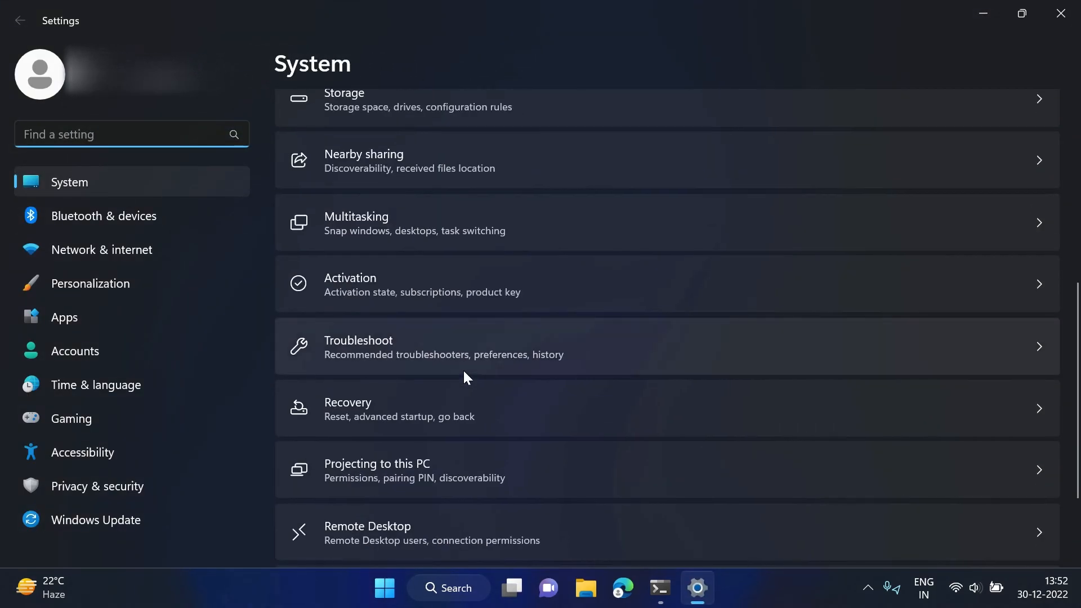
{"action": "left_click", "coordinate": [675, 501]}
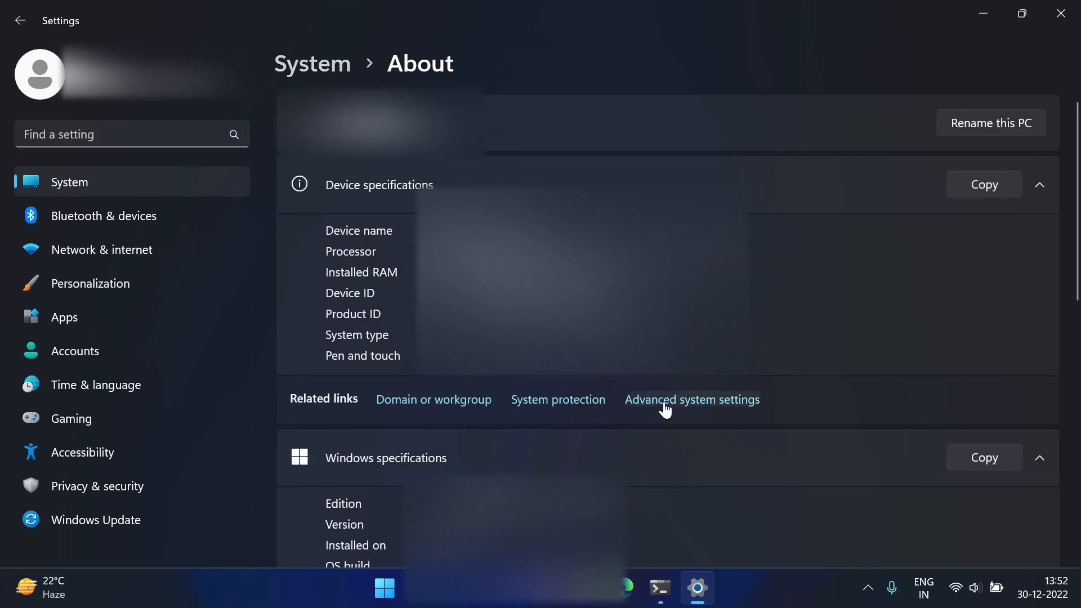
{"action": "left_click", "coordinate": [726, 401]}
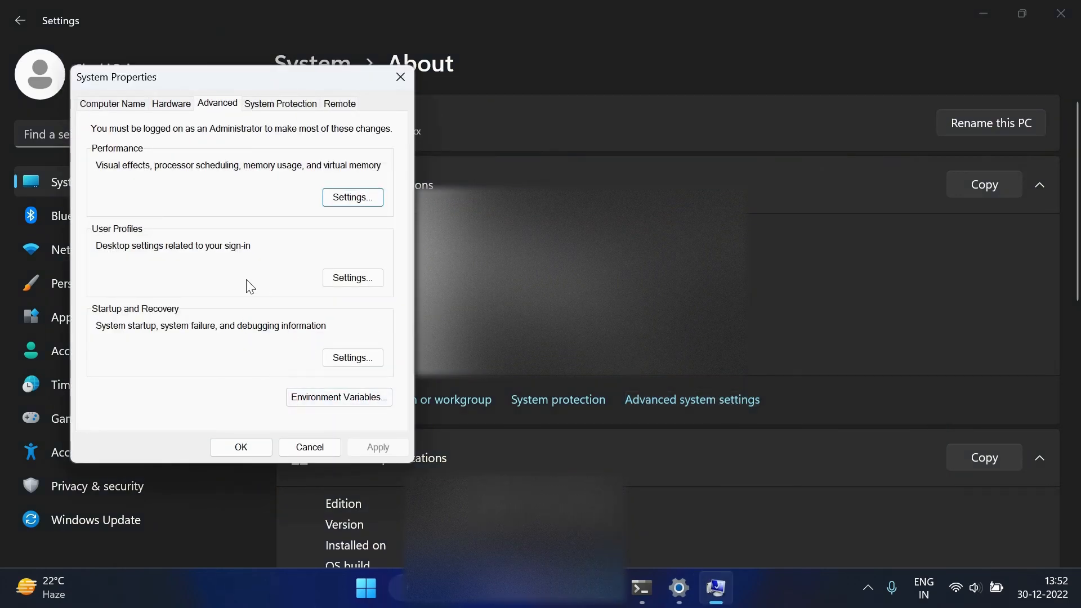
{"action": "left_click", "coordinate": [320, 399]}
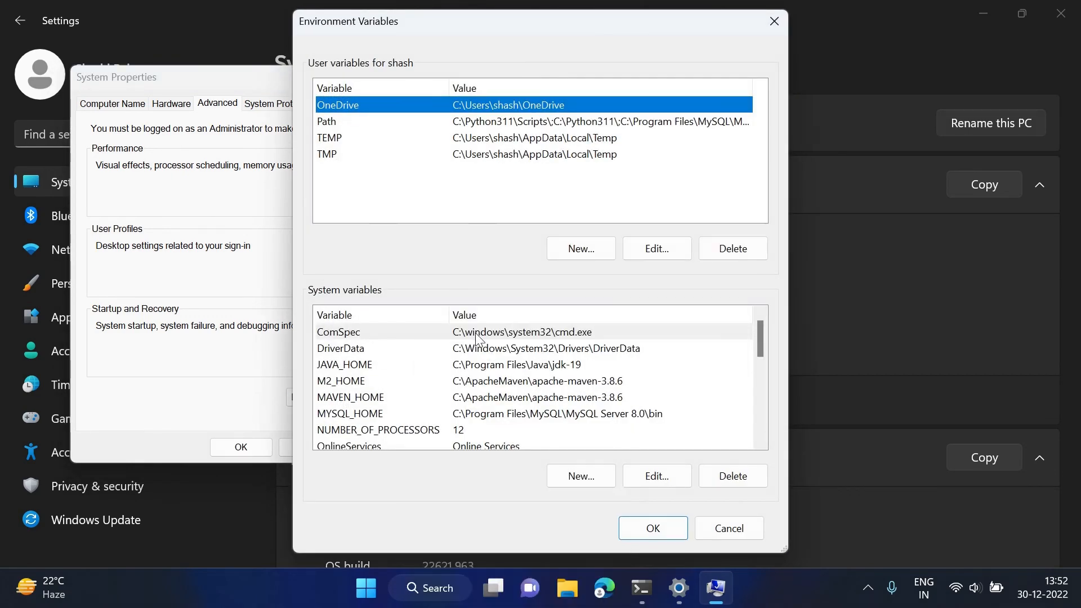
Step: Open the user Path variable for editing and add C:\Python311 as a new entry
{"action": "scroll", "coordinate": [475, 338], "scroll_direction": "down", "scroll_amount": 2}
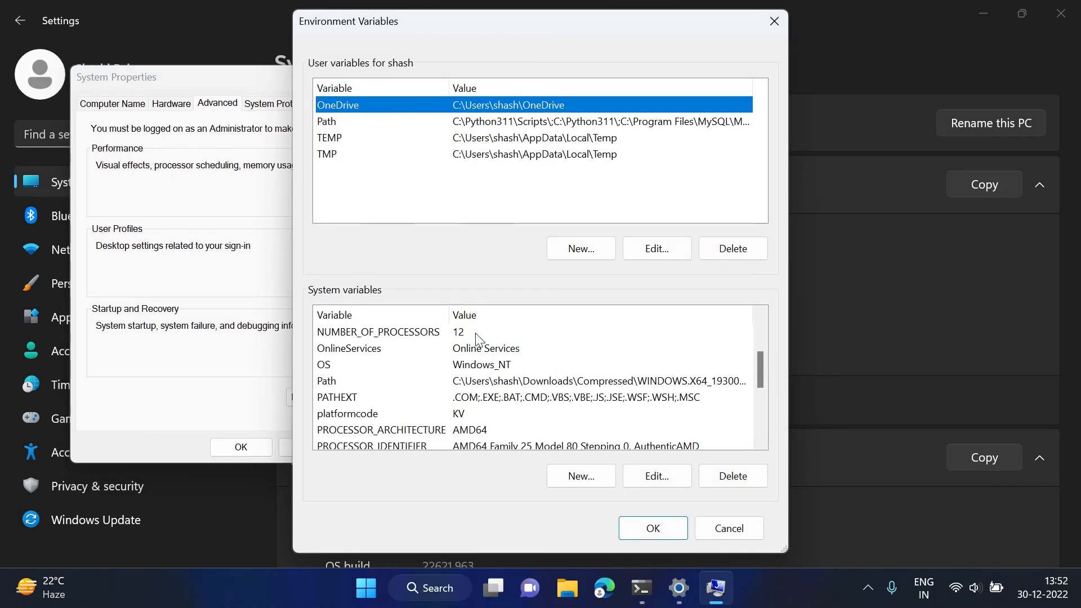
{"action": "left_click", "coordinate": [502, 125]}
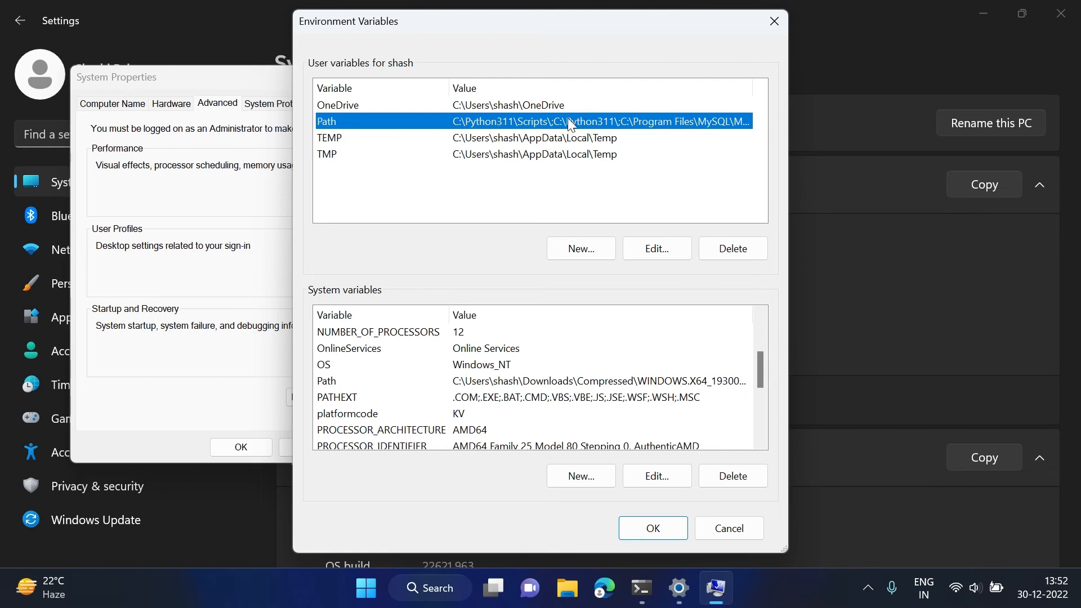
{"action": "left_click", "coordinate": [652, 247]}
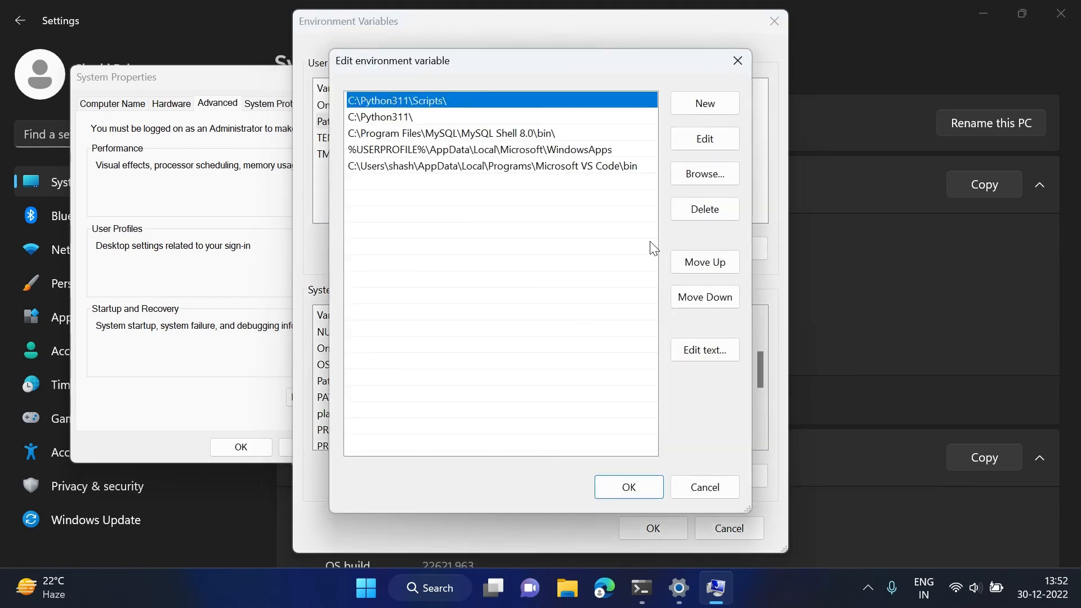
{"action": "left_click", "coordinate": [717, 103]}
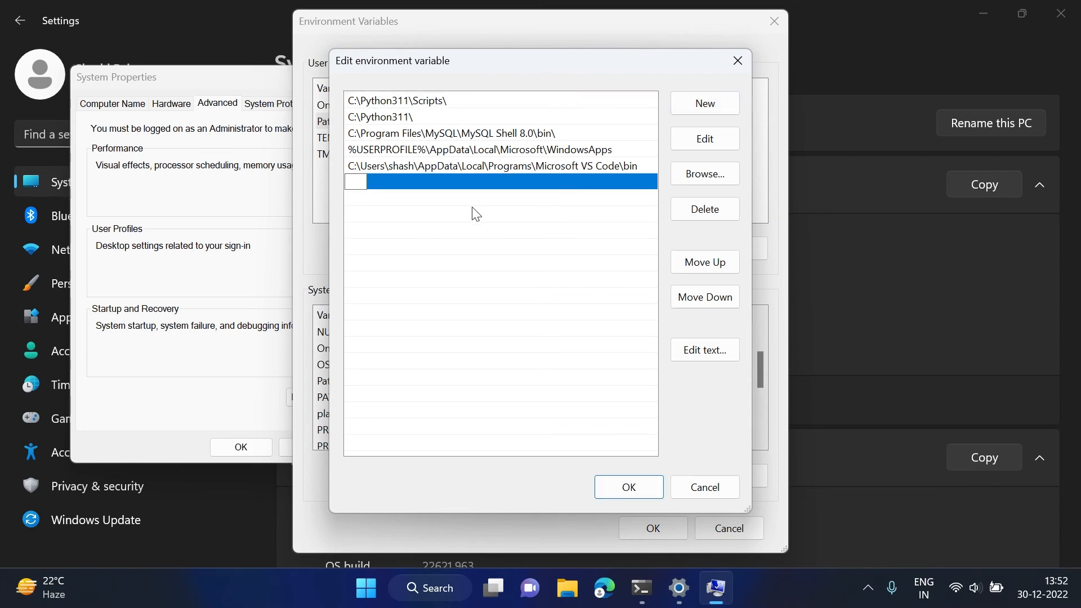
{"action": "key", "text": "ctrl+v"}
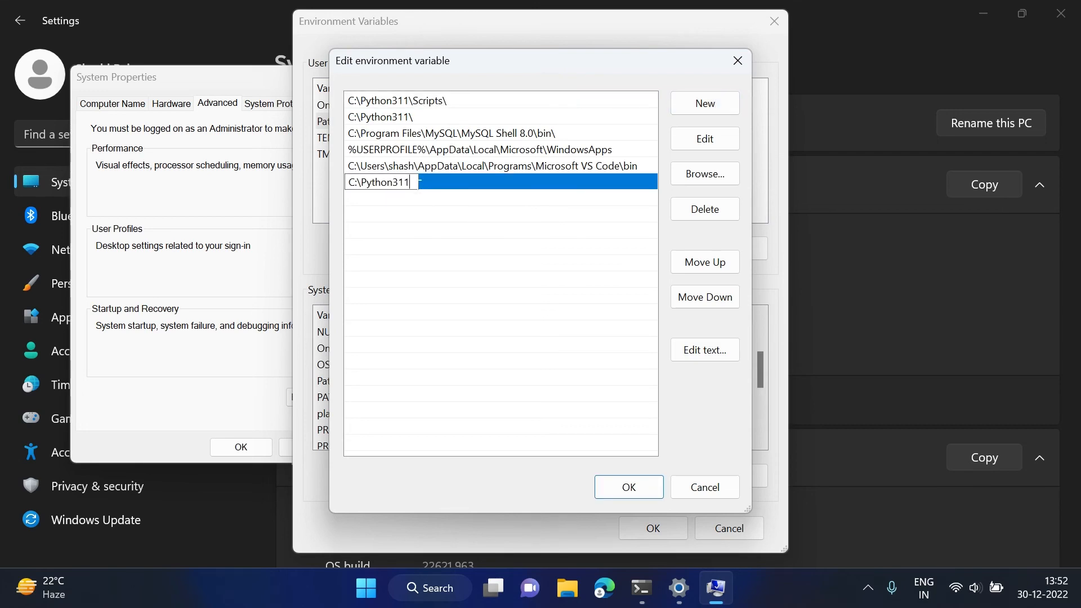
Step: Clear the newly added C:\Python311 entry from the user Path variable and close the editing and Environment Variables dialogs
{"action": "left_click_drag", "start_coordinate": [415, 183], "coordinate": [347, 184]}
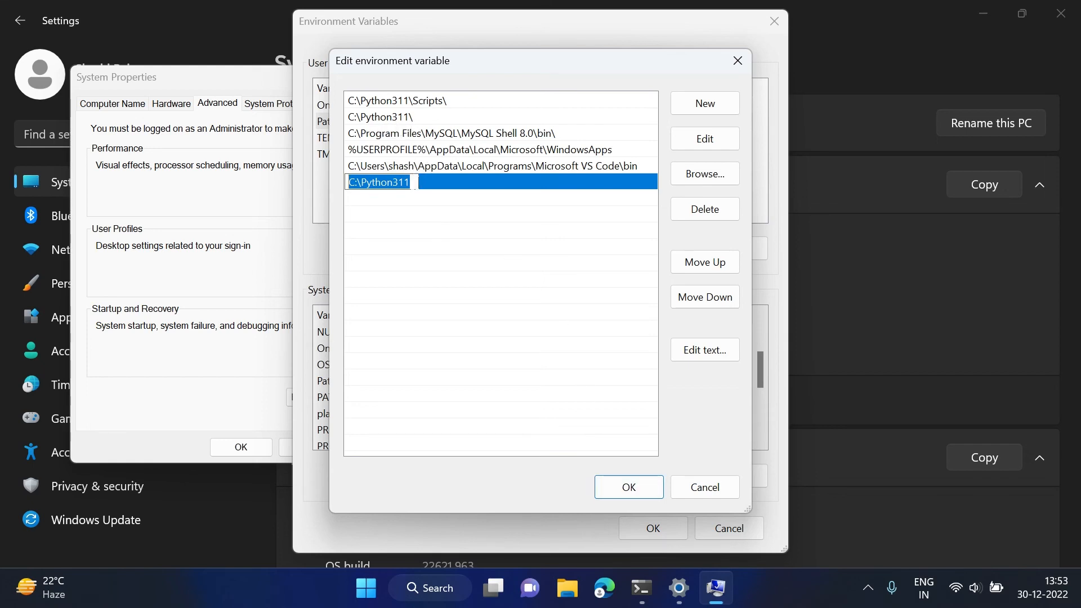
{"action": "key", "text": "BackSpace"}
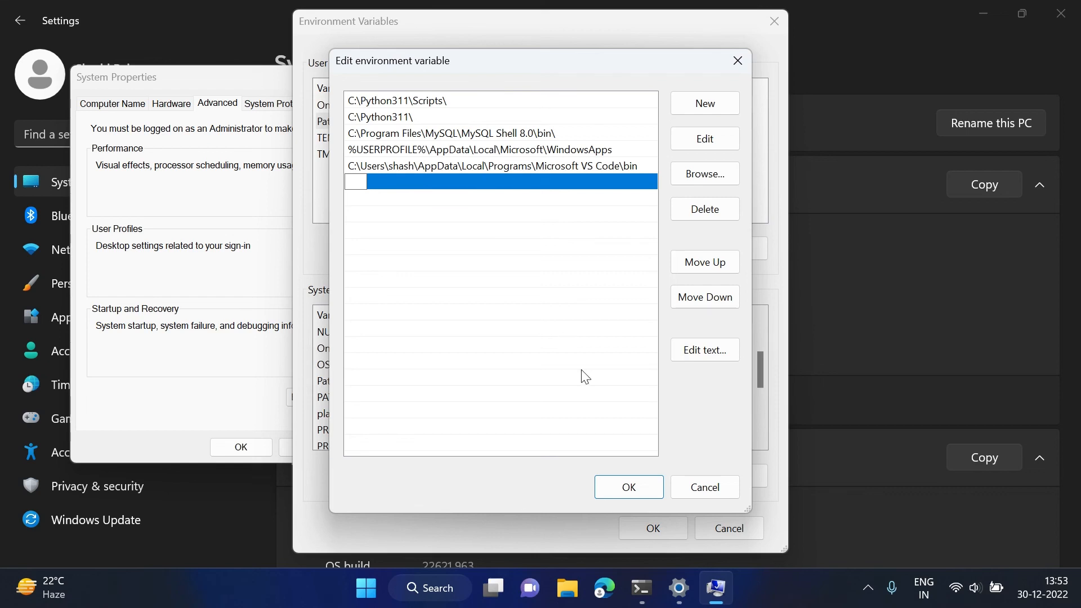
{"action": "left_click", "coordinate": [638, 483]}
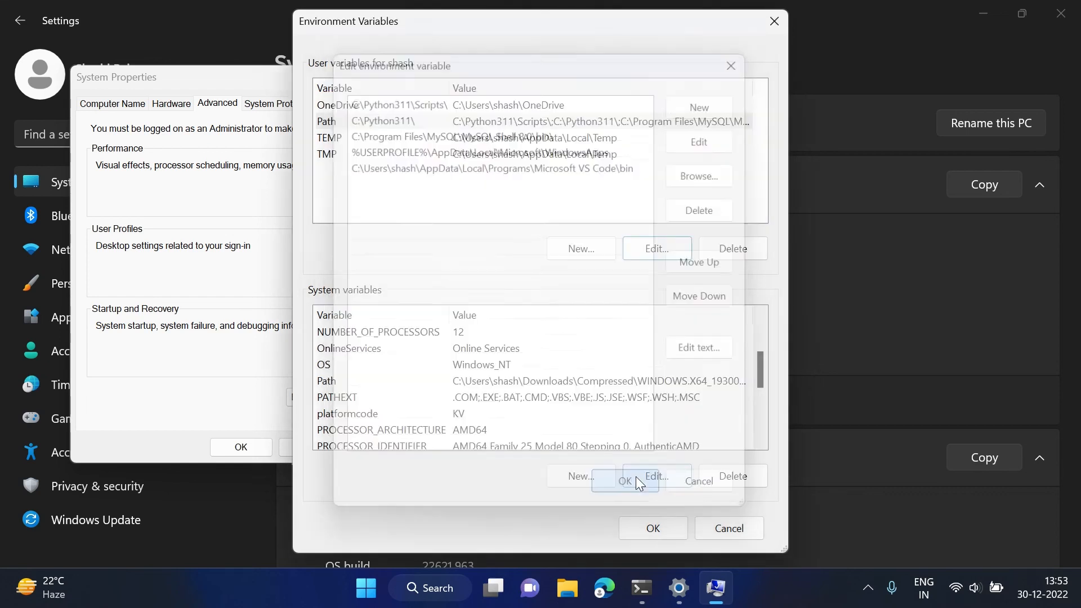
{"action": "left_click", "coordinate": [653, 527]}
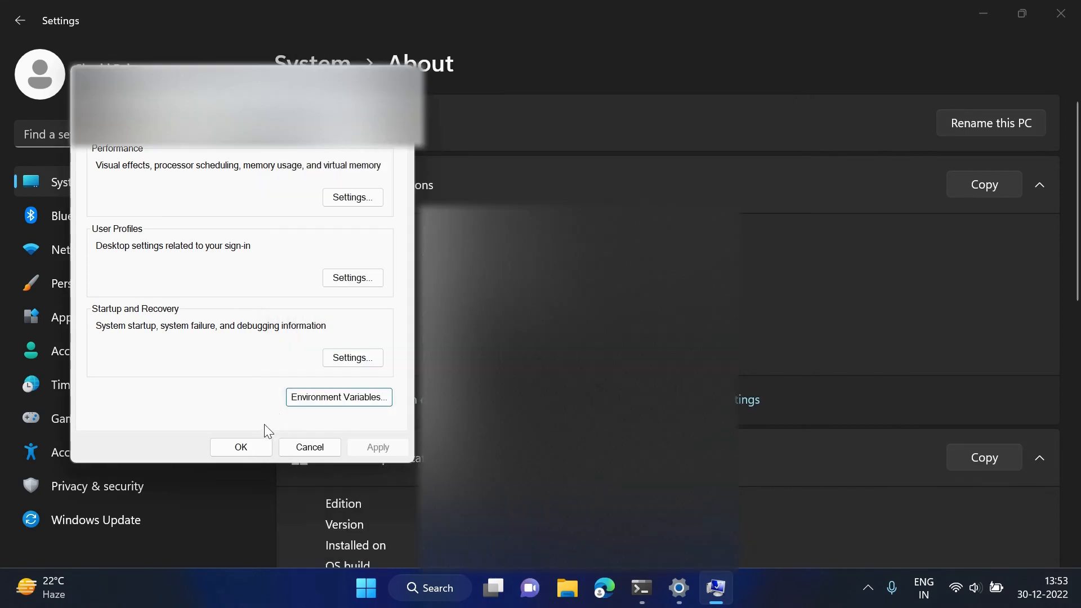
Step: Confirm and close the System Properties dialog, and close the old Command Prompt window
{"action": "left_click", "coordinate": [252, 446]}
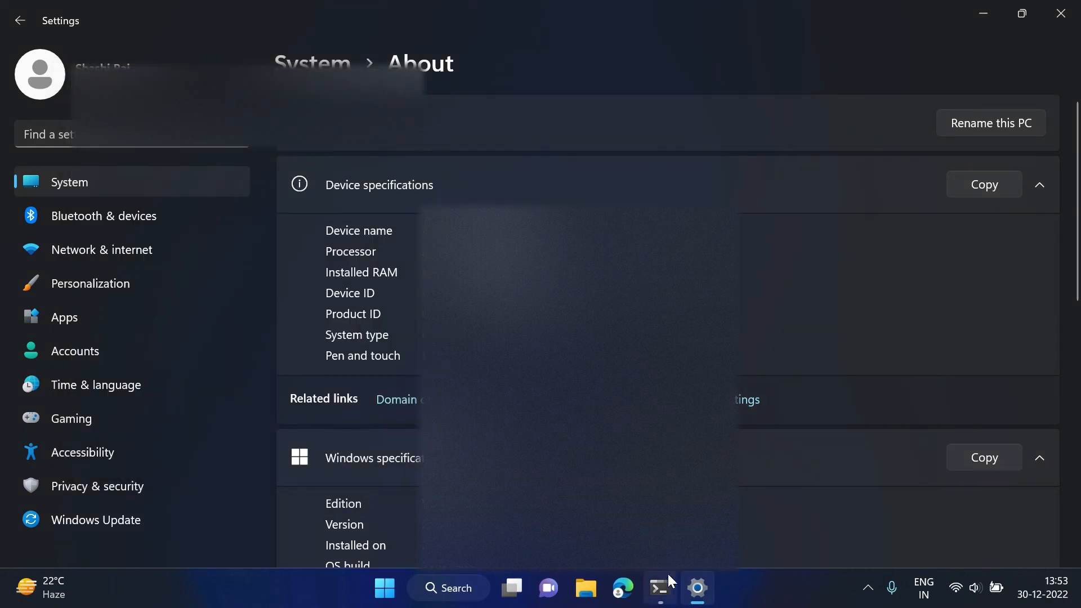
{"action": "left_click", "coordinate": [660, 587]}
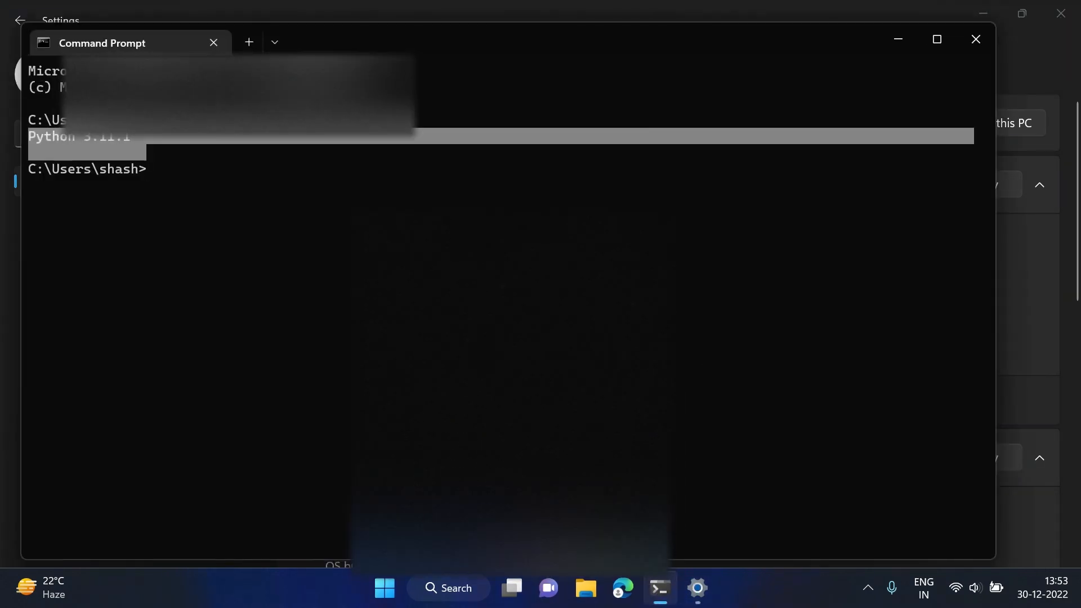
{"action": "left_click", "coordinate": [977, 40]}
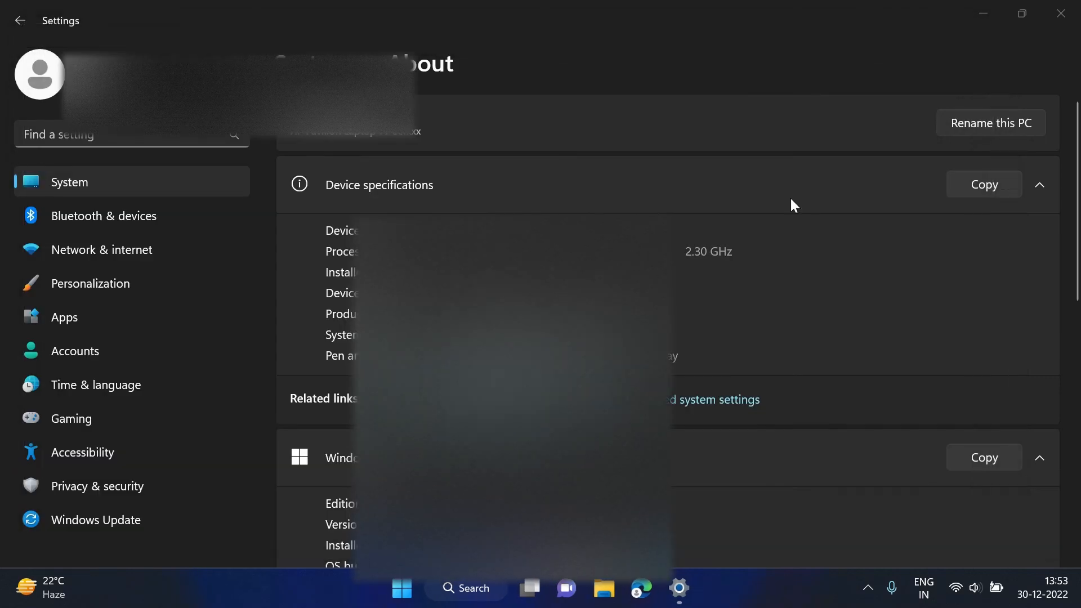
Step: Open a new Command Prompt window with a search for cmd and run python --version in it
{"action": "left_click", "coordinate": [490, 592]}
{"action": "type", "text": "cmd"}
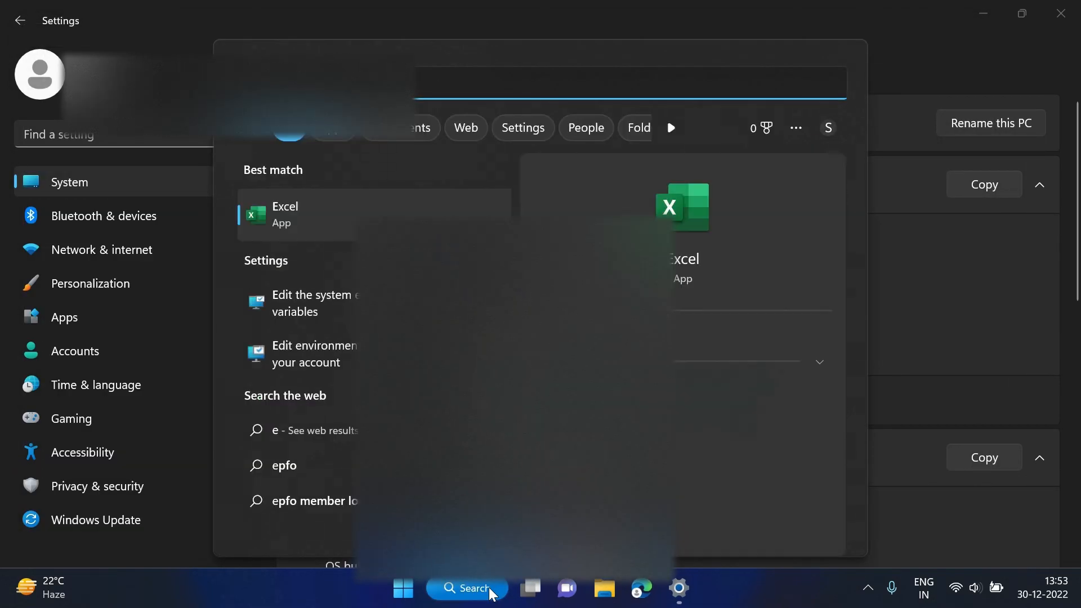
{"action": "key", "text": "Return"}
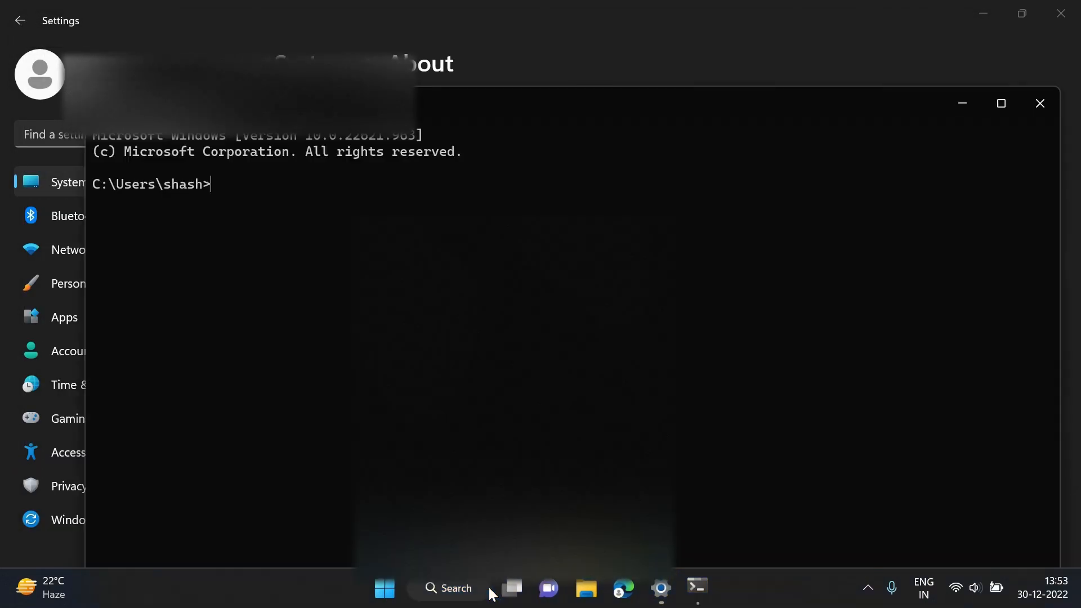
{"action": "type", "text": "pytho"}
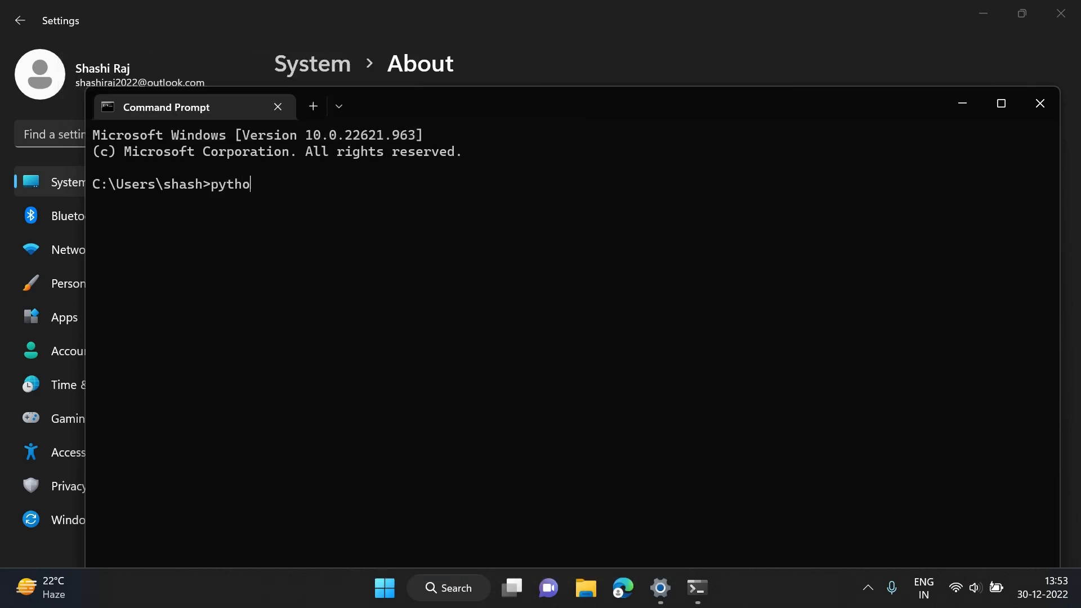
{"action": "type", "text": "n --version"}
{"action": "key", "text": "Return"}
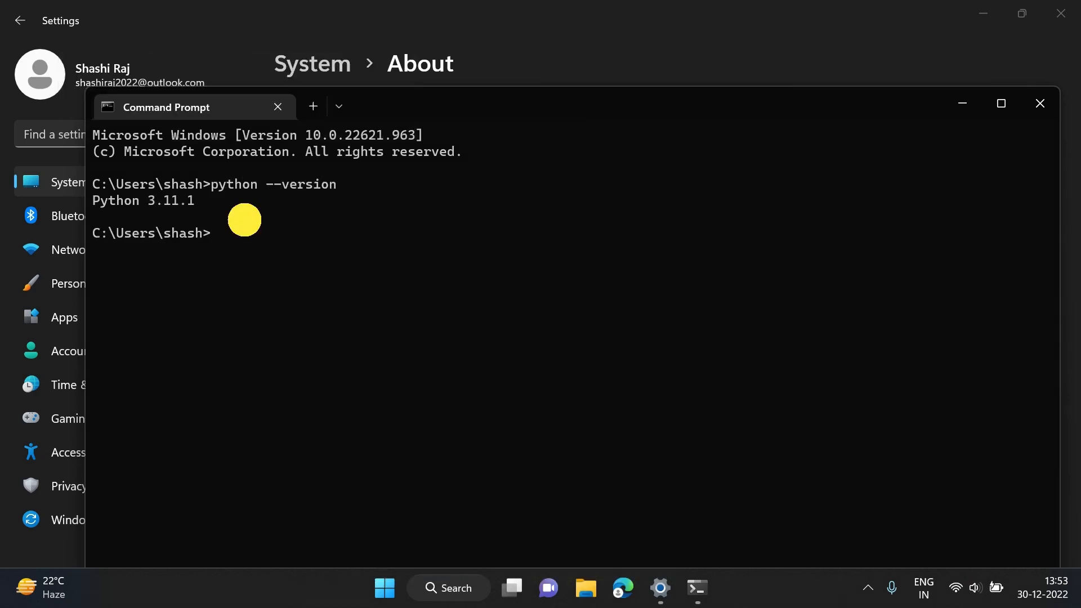
Step: Highlight the python --version command together with its output in the Command Prompt window
{"action": "left_click_drag", "start_coordinate": [245, 220], "coordinate": [92, 188]}
{"action": "left_click", "coordinate": [235, 227]}
{"action": "left_click_drag", "start_coordinate": [256, 233], "coordinate": [92, 184]}
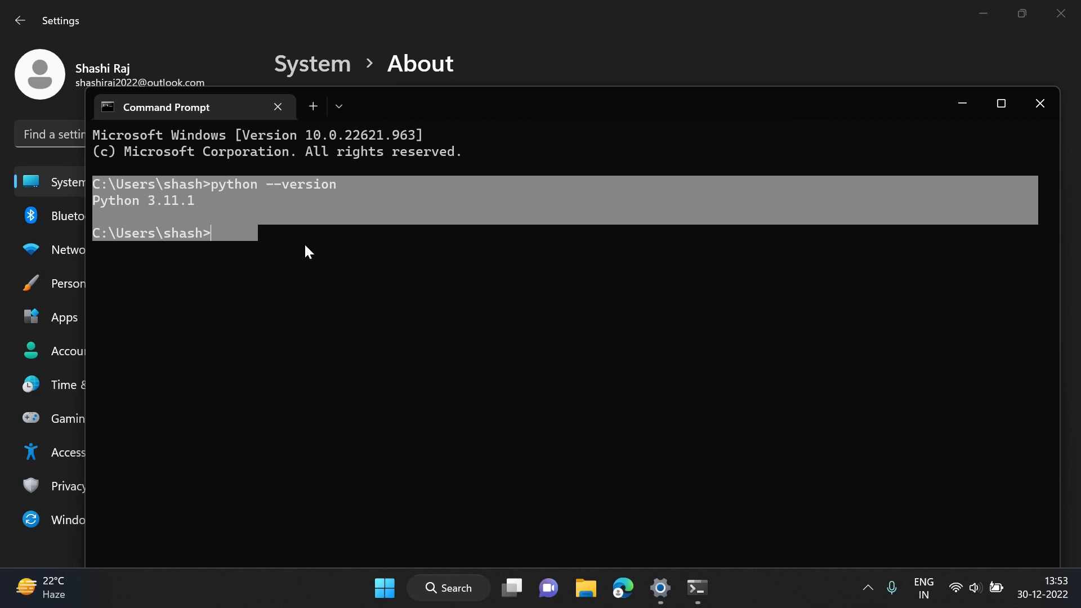